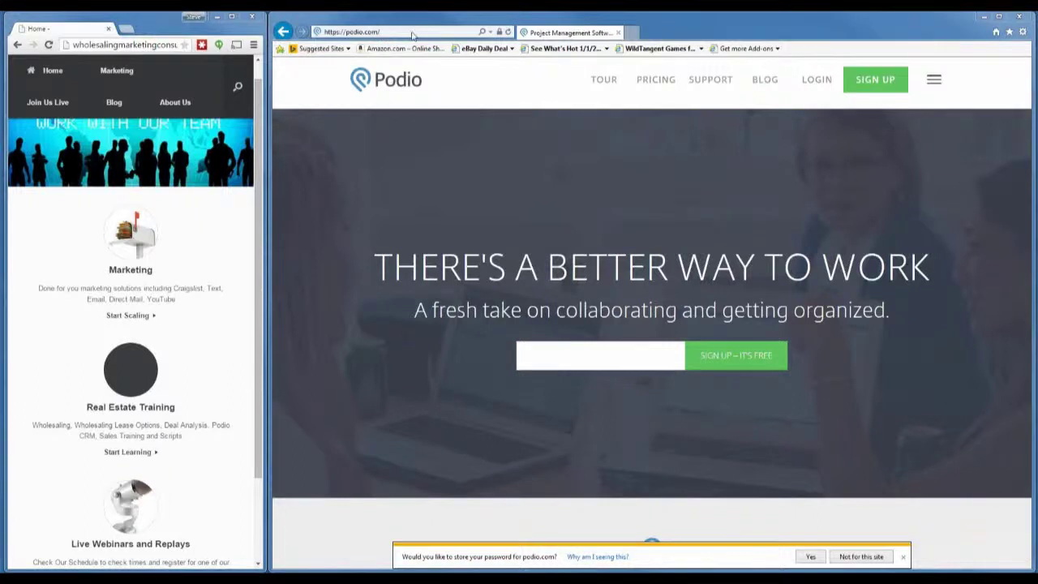
- Go to Podio's login page using the LOGIN link in the top navigation
{"action": "left_click", "coordinate": [811, 81]}
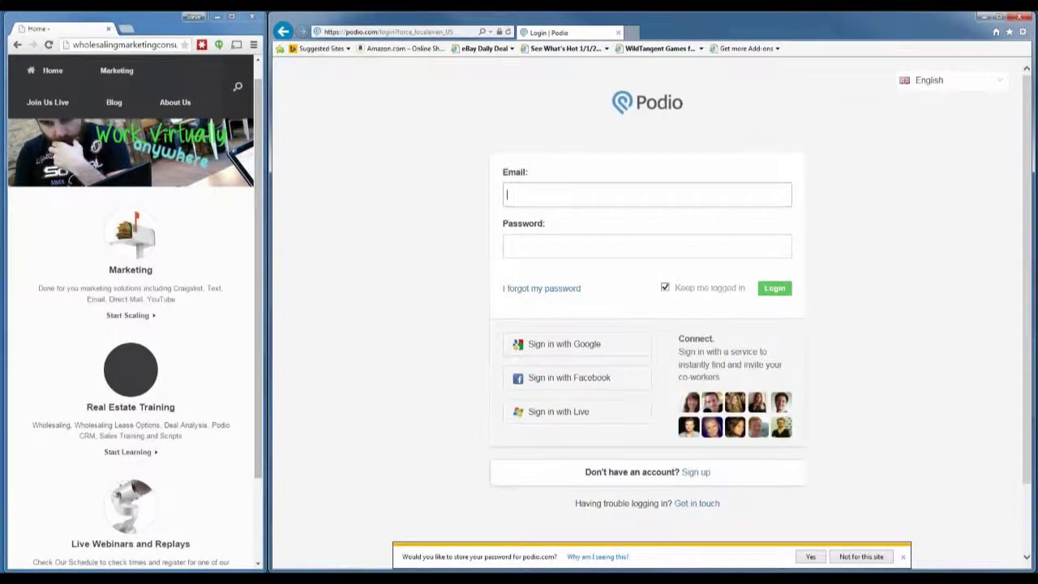
- Log in with the saved account email and the account password to reach the Activity Stream
{"action": "type", "text": "steve"}
{"action": "key", "text": "Down"}
{"action": "key", "text": "Return"}
{"action": "key", "text": "Tab"}
{"action": "type", "text": "••••••••"}
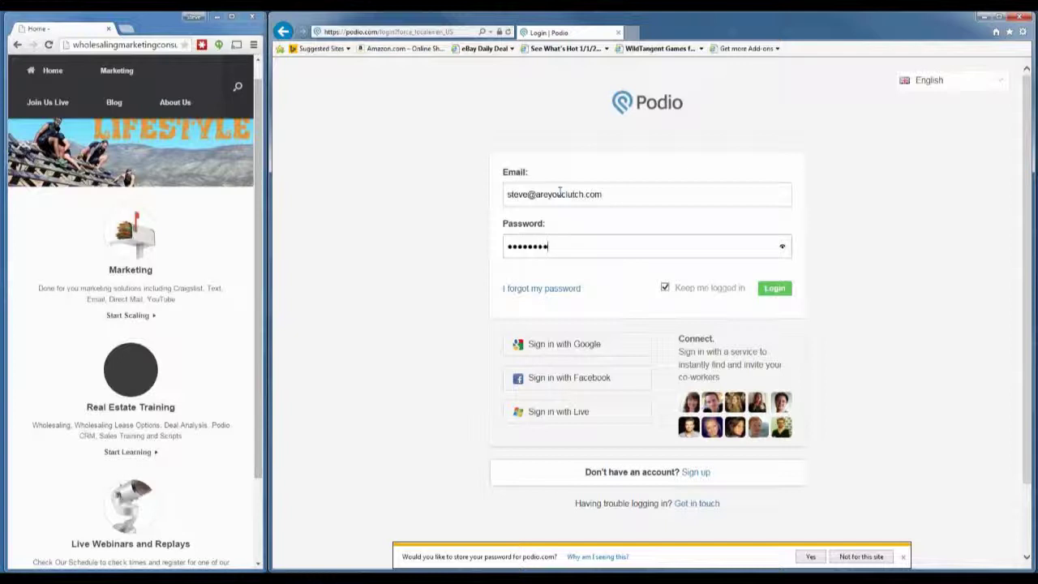
{"action": "left_click", "coordinate": [774, 290]}
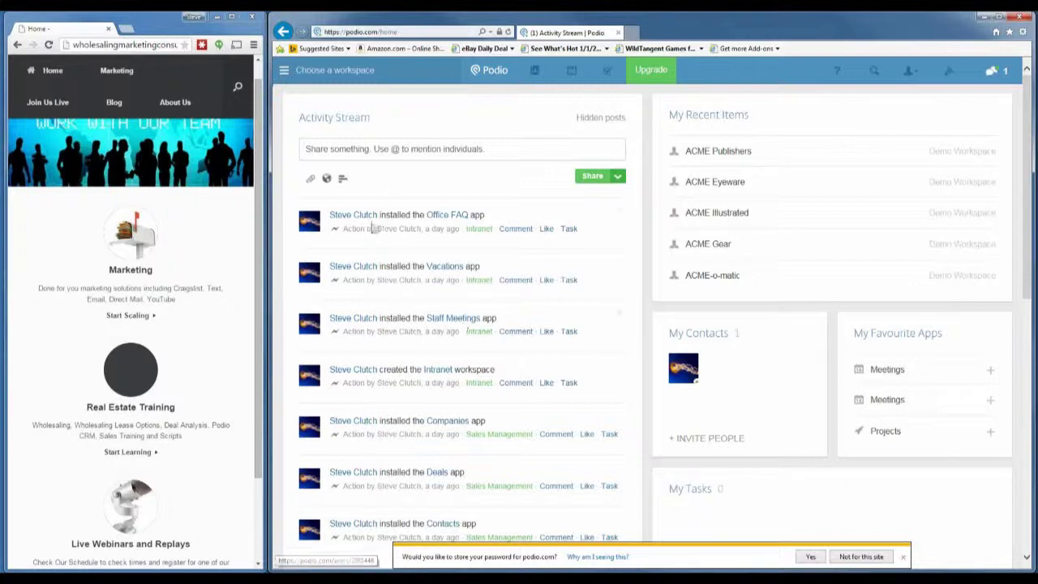
- Load older Activity Stream entries with 'Show more activity', then return to the top
{"action": "scroll", "coordinate": [392, 252], "scroll_direction": "down", "scroll_amount": 4}
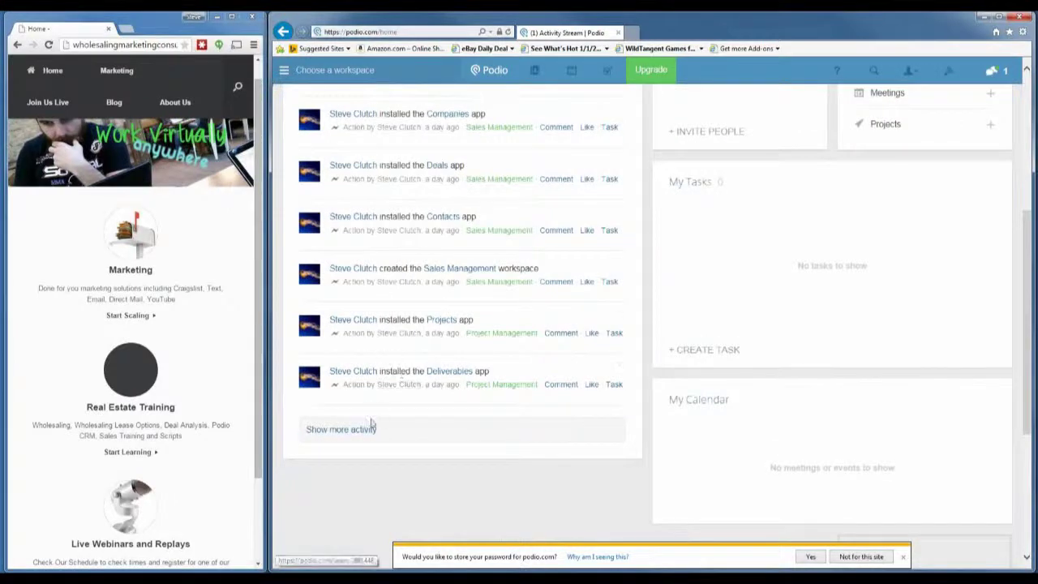
{"action": "left_click", "coordinate": [347, 431]}
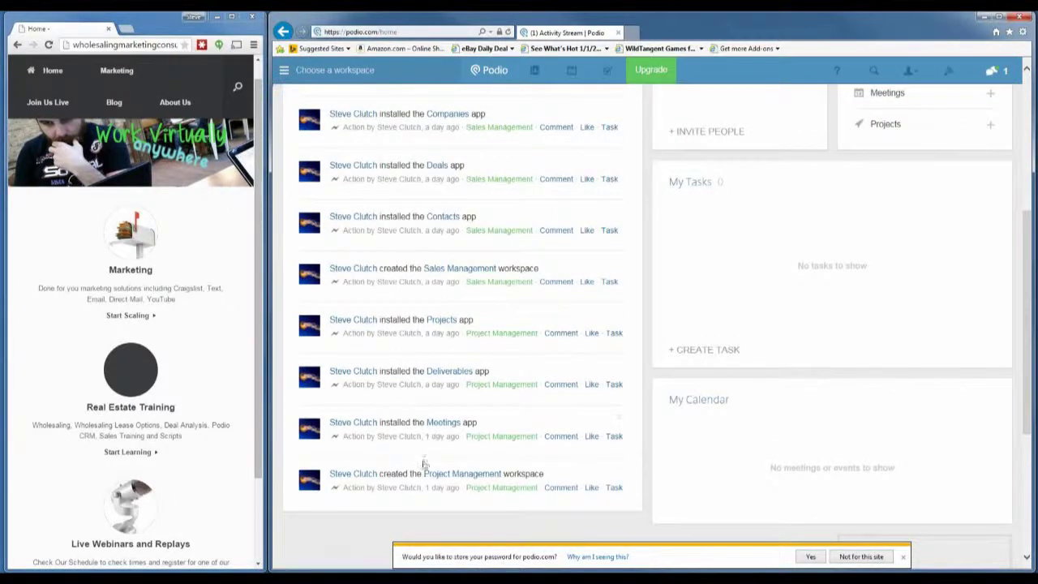
{"action": "scroll", "coordinate": [416, 489], "scroll_direction": "up", "scroll_amount": 3}
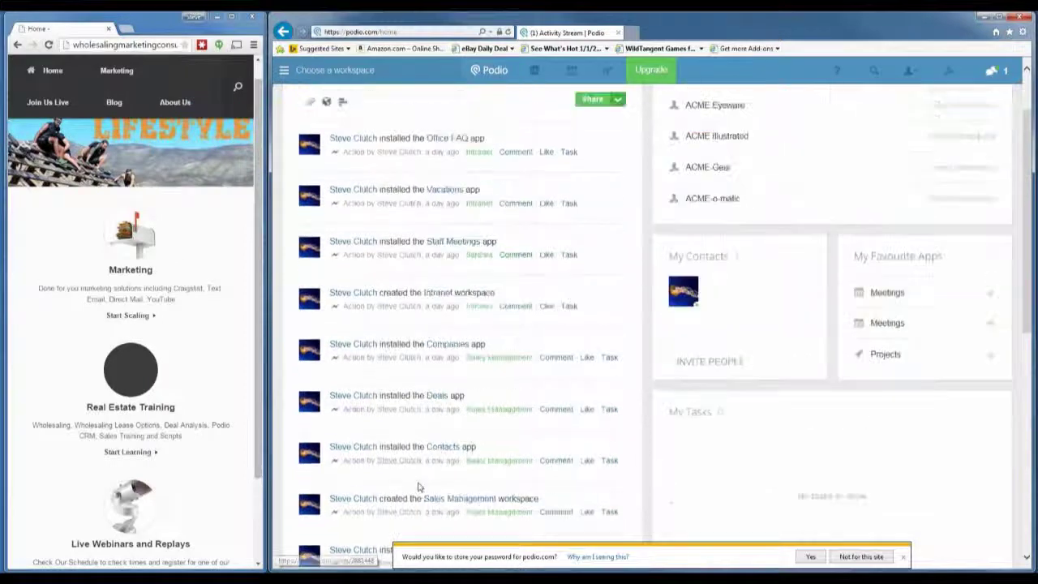
{"action": "scroll", "coordinate": [419, 487], "scroll_direction": "up", "scroll_amount": 1}
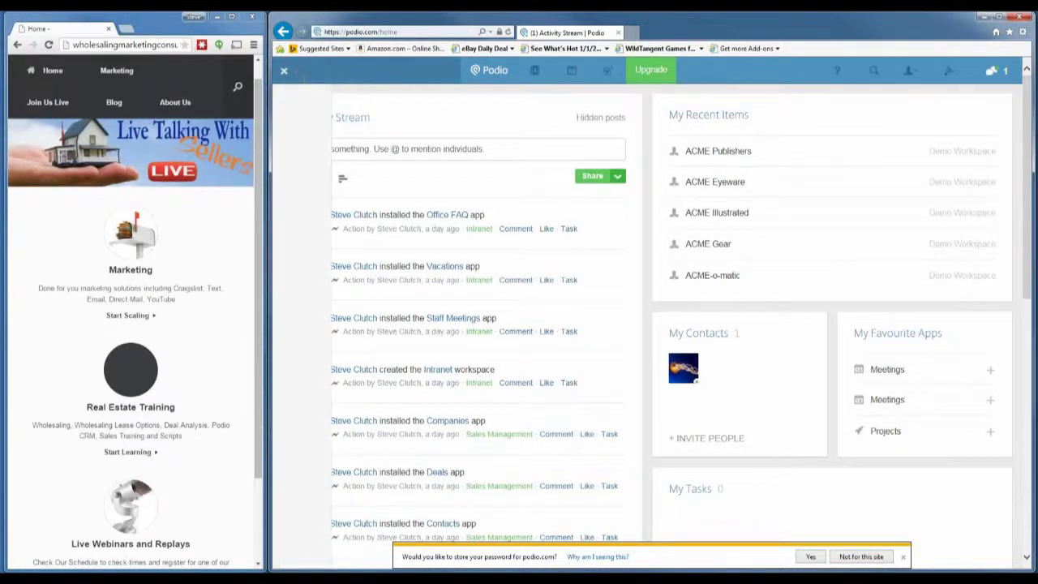
{"action": "mouse_move", "coordinate": [306, 82]}
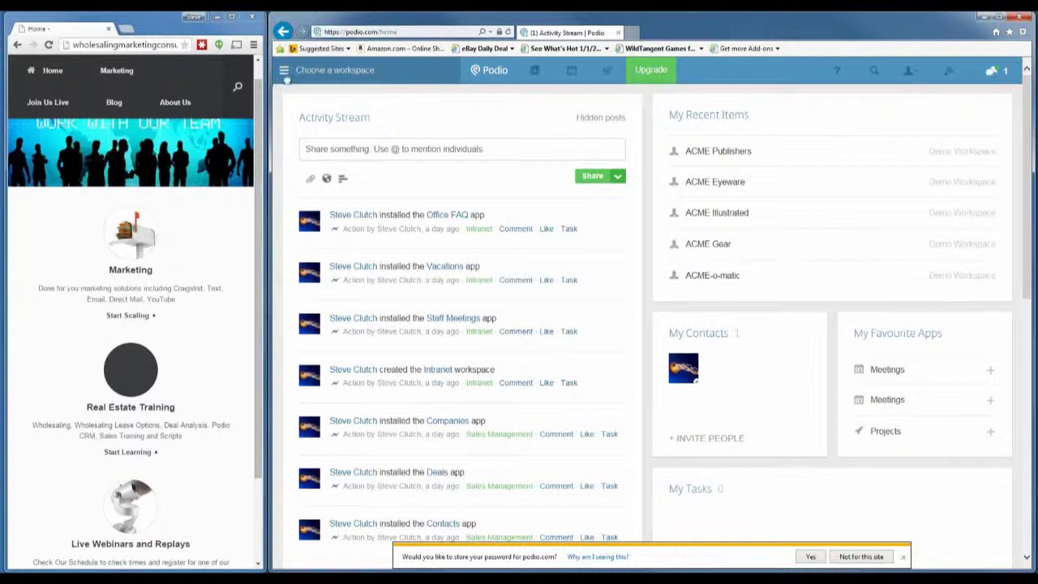
- Show Clutch Enterprises' workspace list from the top-left 'Choose a workspace' menu
{"action": "left_click", "coordinate": [284, 73]}
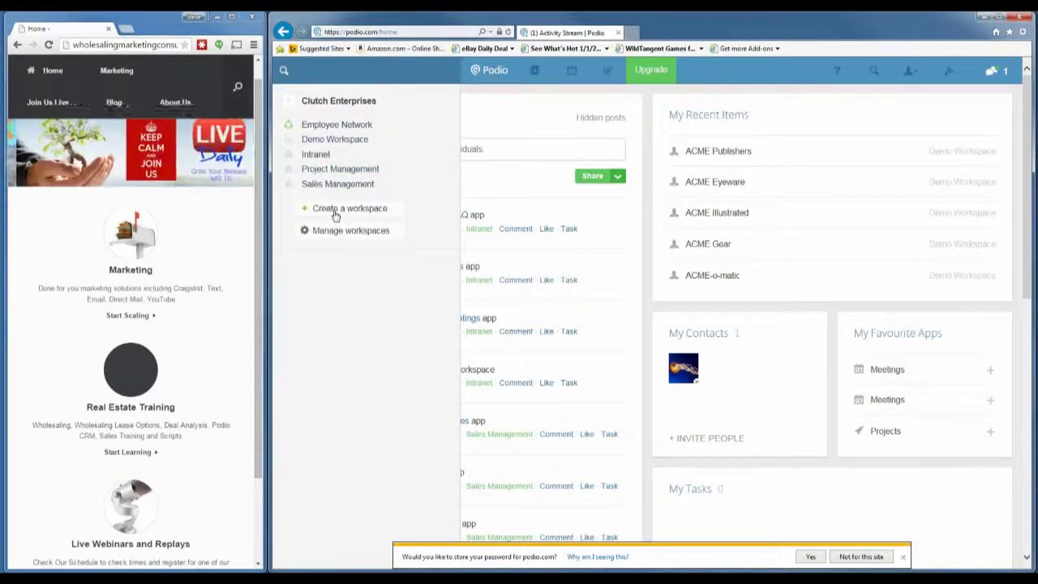
- Close and reopen the workspace list, then choose '+ Create a workspace'
{"action": "left_click", "coordinate": [292, 71]}
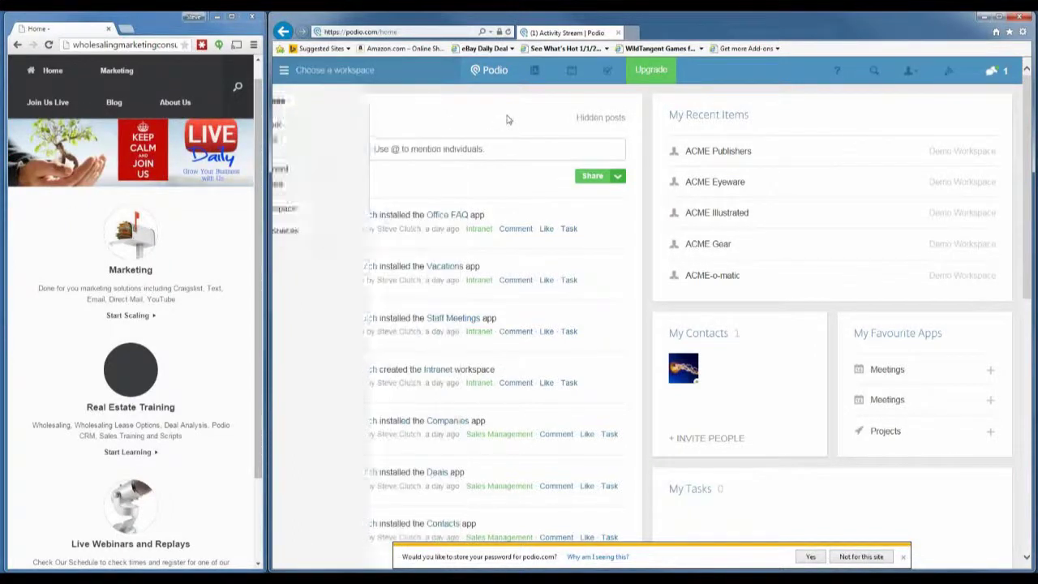
{"action": "left_click", "coordinate": [293, 71]}
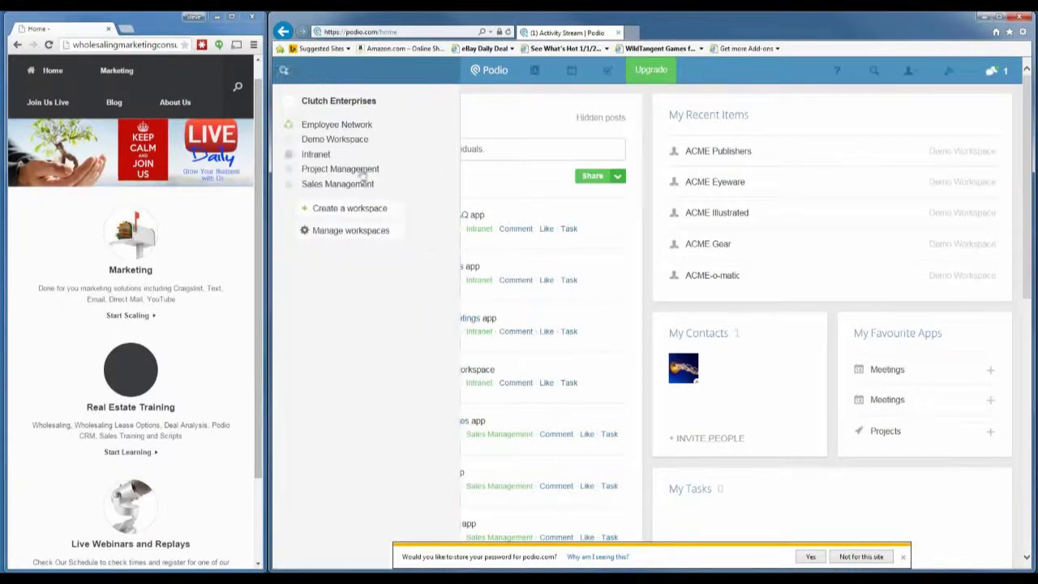
{"action": "left_click", "coordinate": [340, 210]}
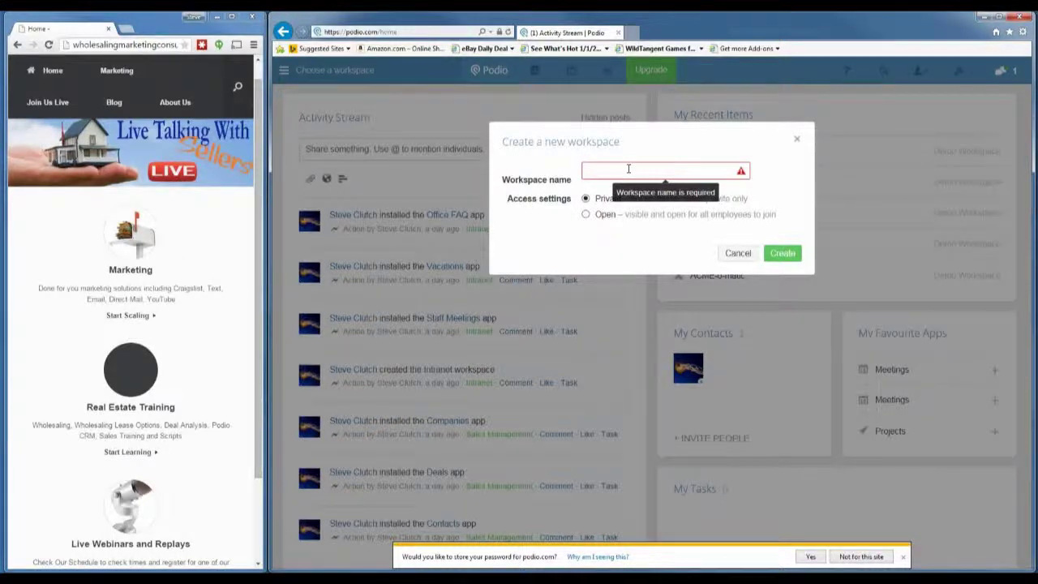
- Name the workspace 'New Virtual Market', keep it Private, and create it
{"action": "type", "text": "New"}
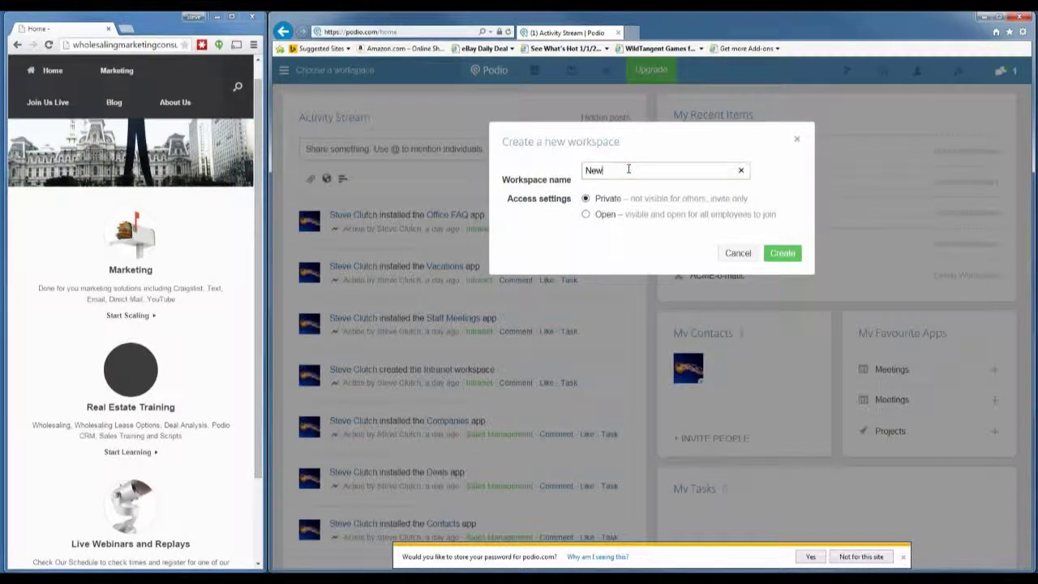
{"action": "type", "text": " Wirtual Market"}
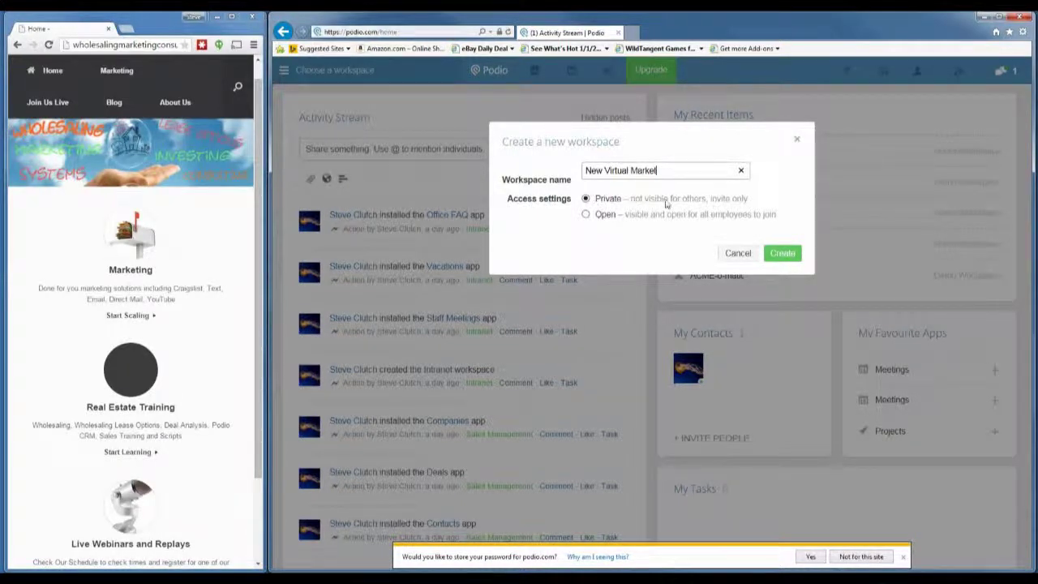
{"action": "left_click", "coordinate": [782, 255]}
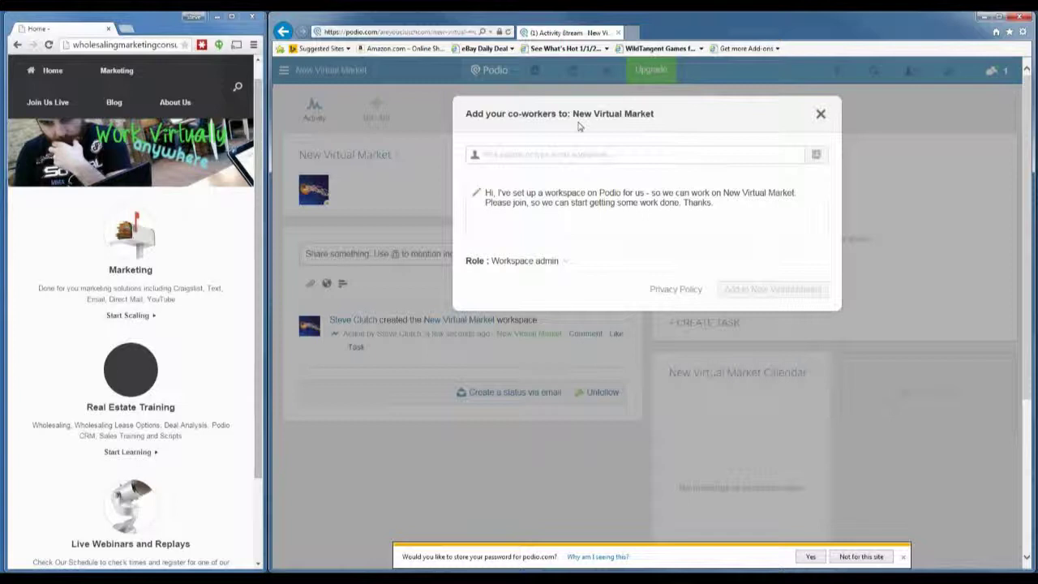
- Paste the co-worker's email into the Pick people field, replacing a mistyped name
{"action": "left_click", "coordinate": [524, 162]}
{"action": "type", "text": "henk"}
{"action": "key", "text": "BackSpace"}
{"action": "key", "text": "BackSpace"}
{"action": "key", "text": "BackSpace"}
{"action": "key", "text": "BackSpace"}
{"action": "key", "text": "BackSpace"}
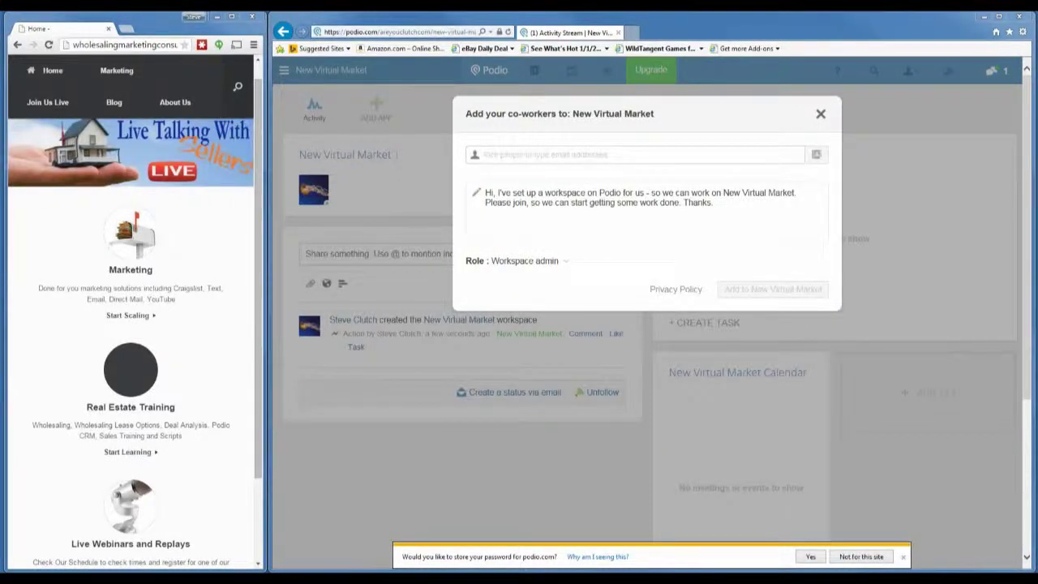
{"action": "left_click", "coordinate": [565, 155]}
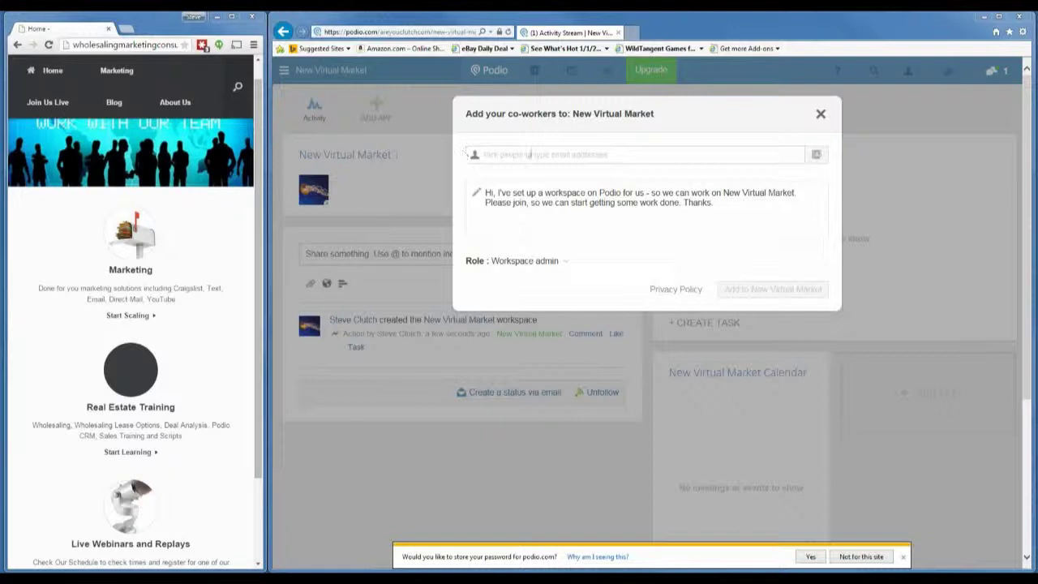
{"action": "left_click", "coordinate": [537, 155]}
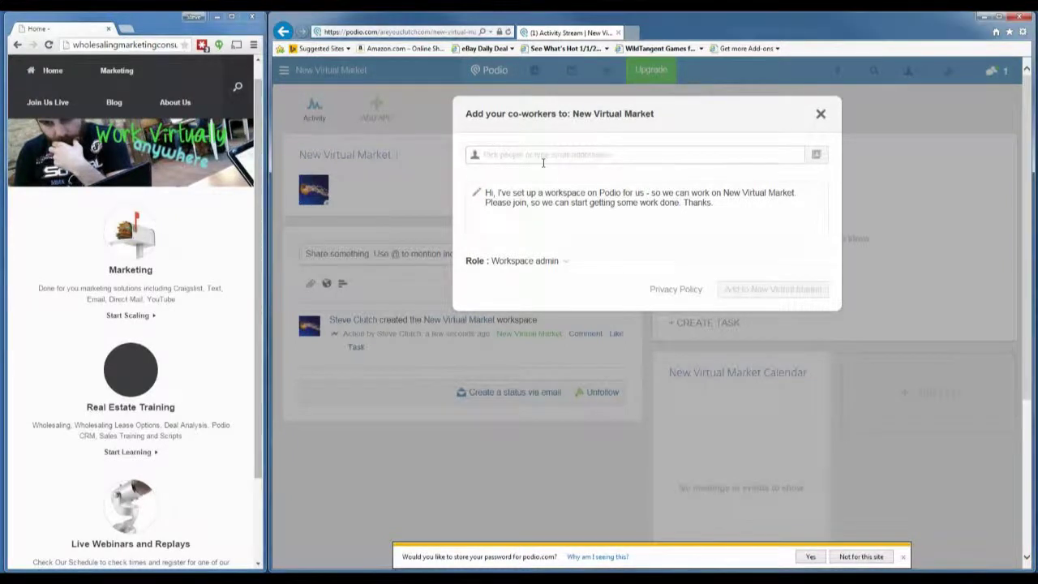
{"action": "key", "text": "ctrl+v"}
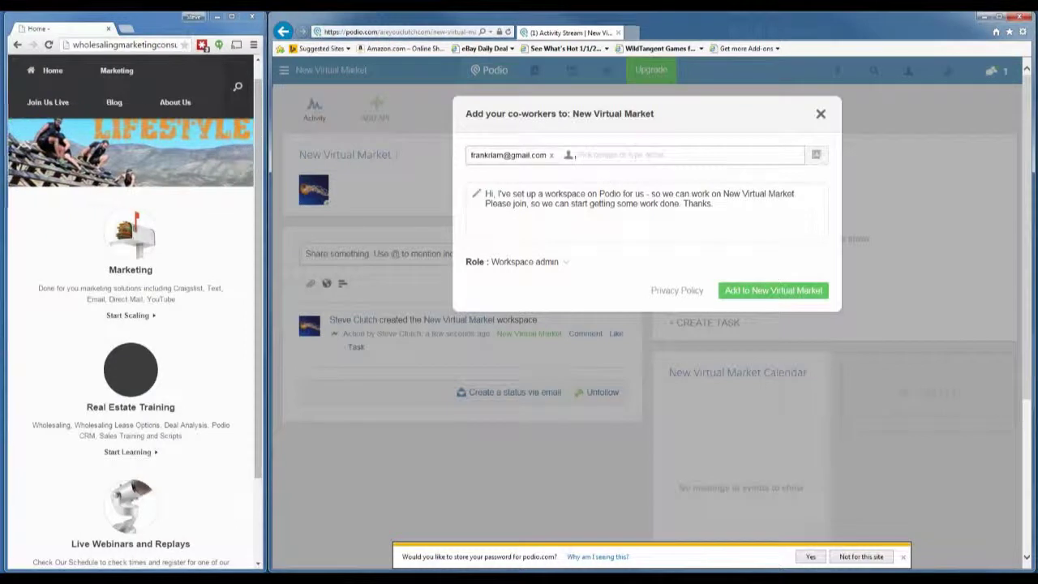
- Replace the default invite message with a note asking the co-worker to join the demo space; show role options
{"action": "left_click_drag", "start_coordinate": [487, 193], "coordinate": [739, 217]}
{"action": "left_click", "coordinate": [740, 218]}
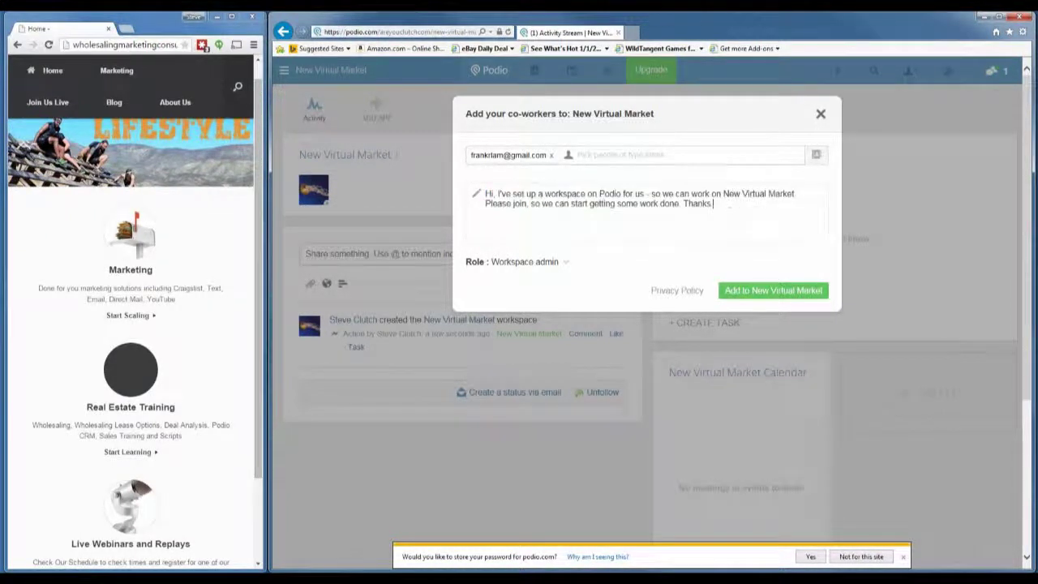
{"action": "left_click_drag", "start_coordinate": [486, 193], "coordinate": [740, 213]}
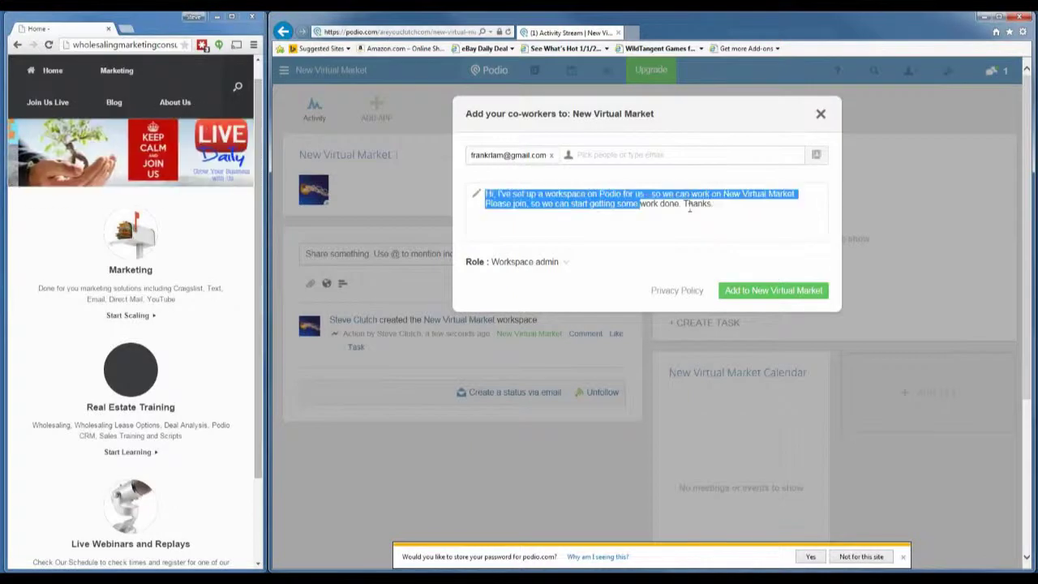
{"action": "left_click", "coordinate": [746, 213]}
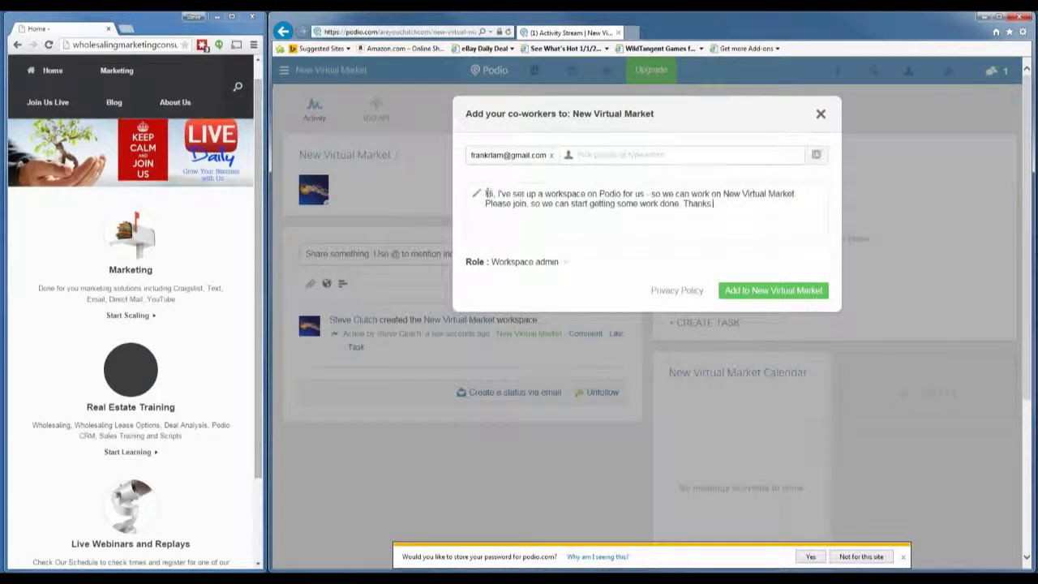
{"action": "left_click_drag", "start_coordinate": [487, 193], "coordinate": [785, 208]}
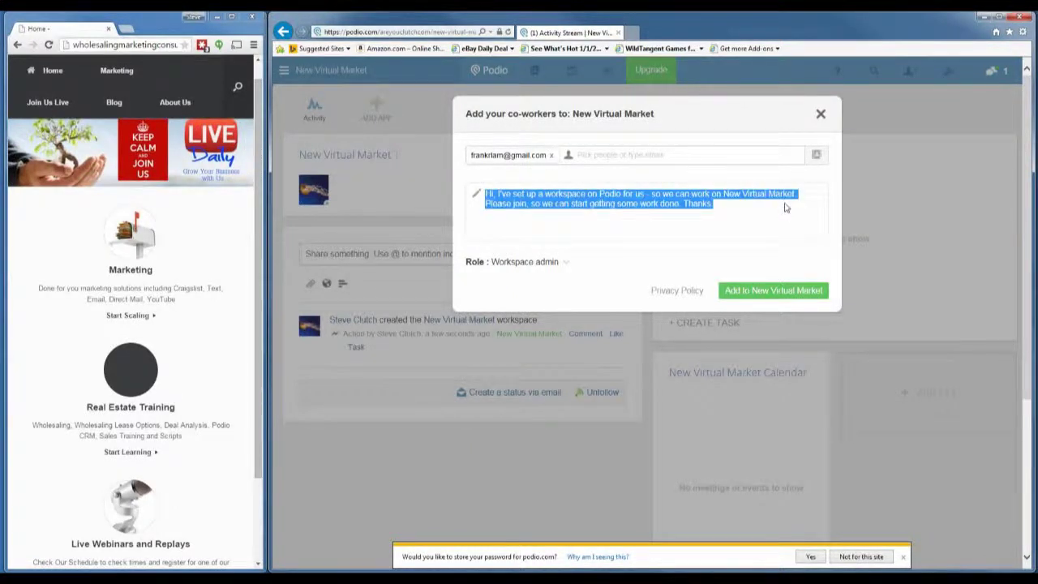
{"action": "type", "text": "Hey"}
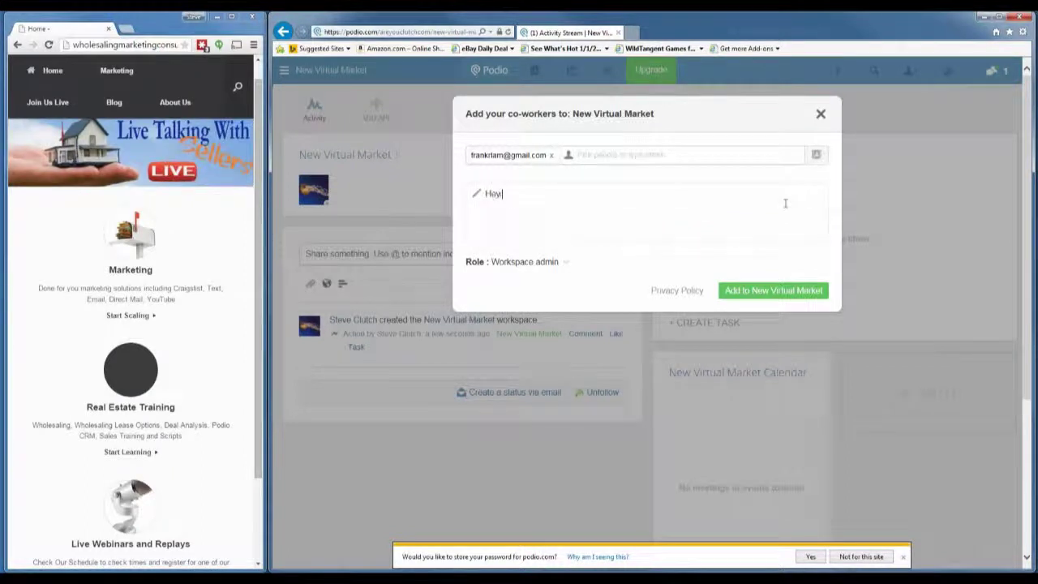
{"action": "type", "text": " Frank "}
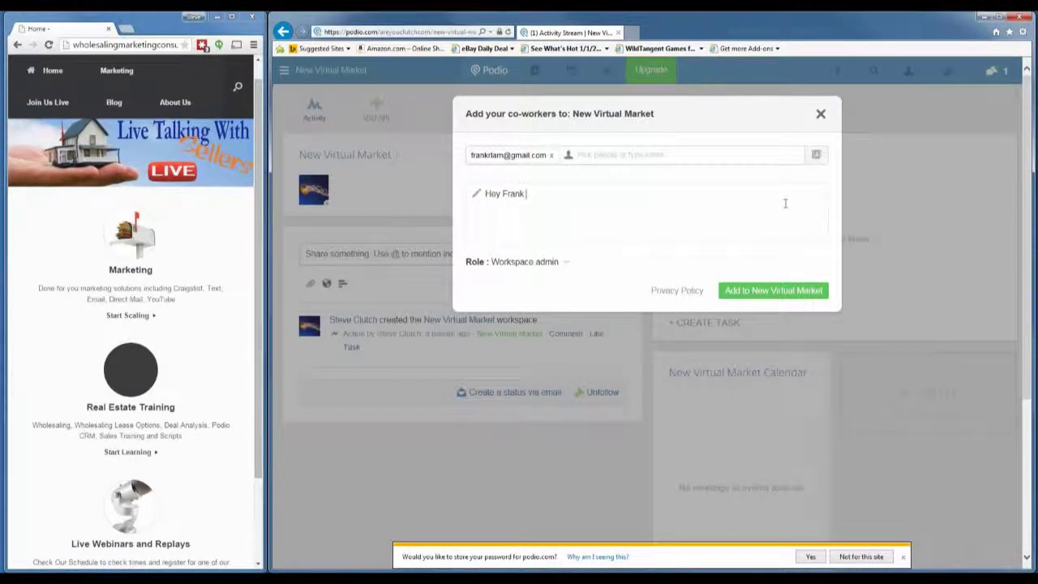
{"action": "type", "text": "Just set up this demo sp"}
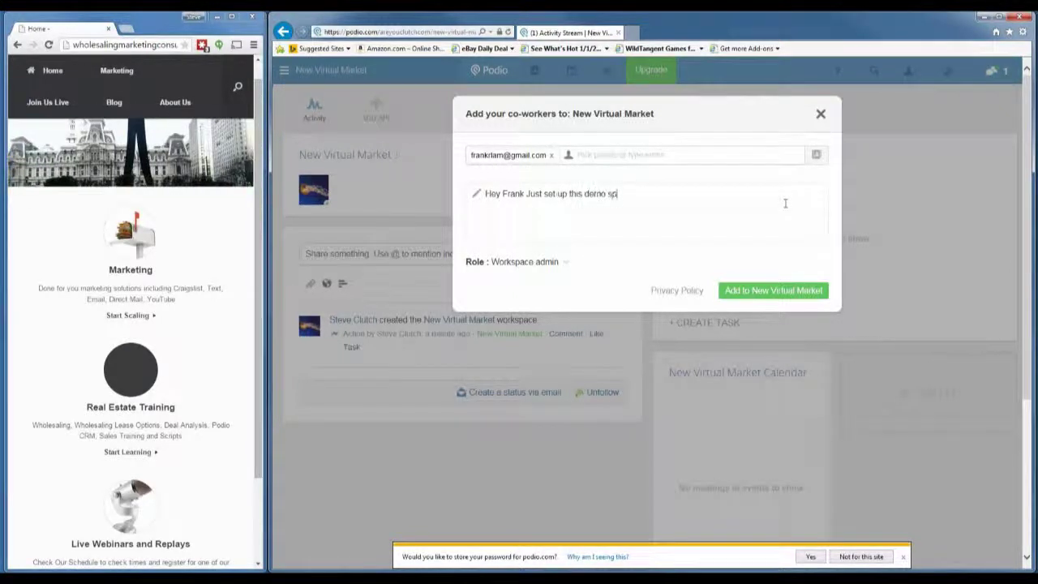
{"action": "type", "text": "ace go ahead and join I'll let you know w"}
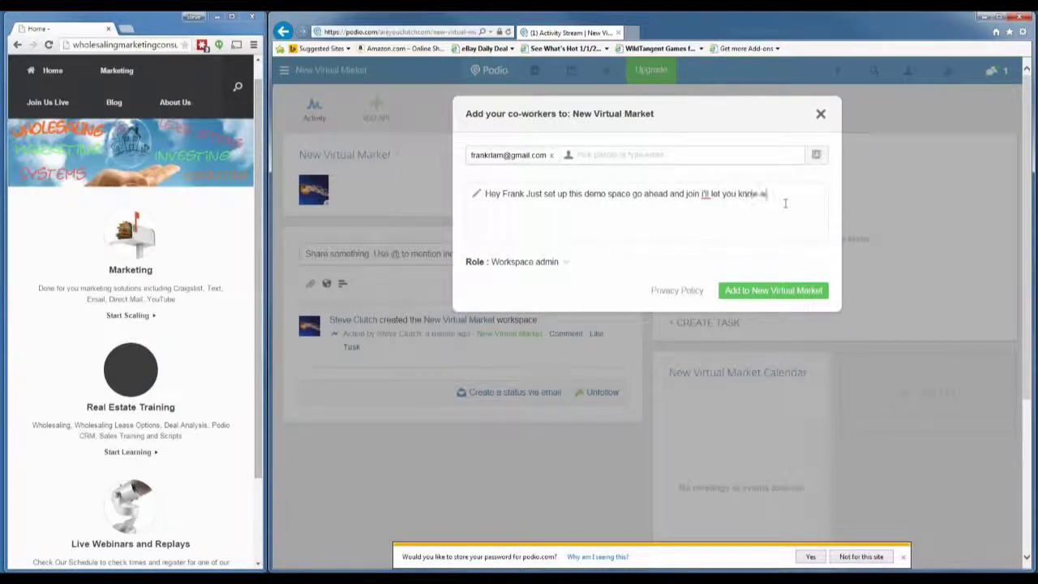
{"action": "type", "text": "hen it goes active. Just st"}
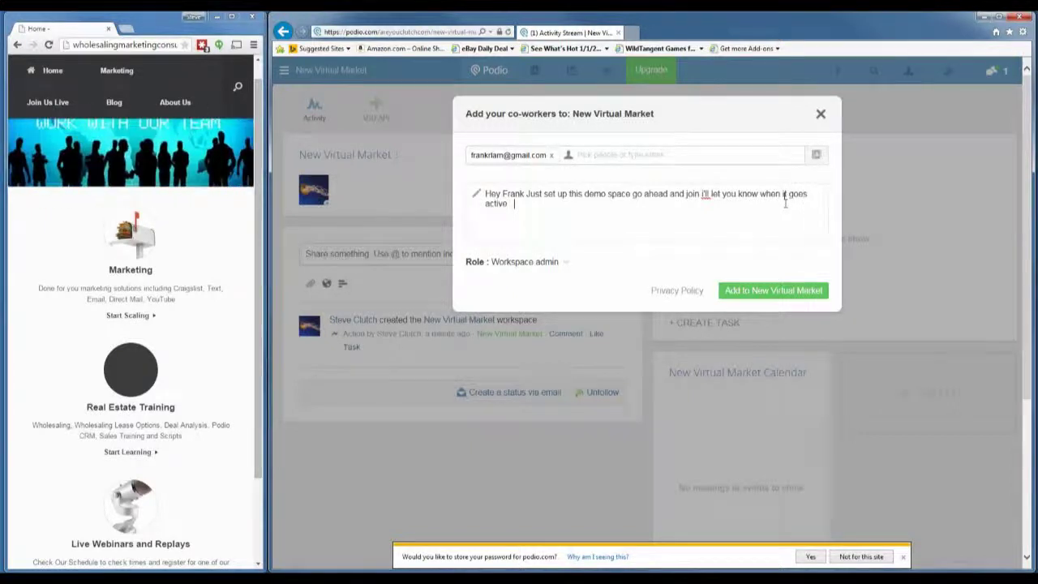
{"action": "type", "text": "and bye.  Your"}
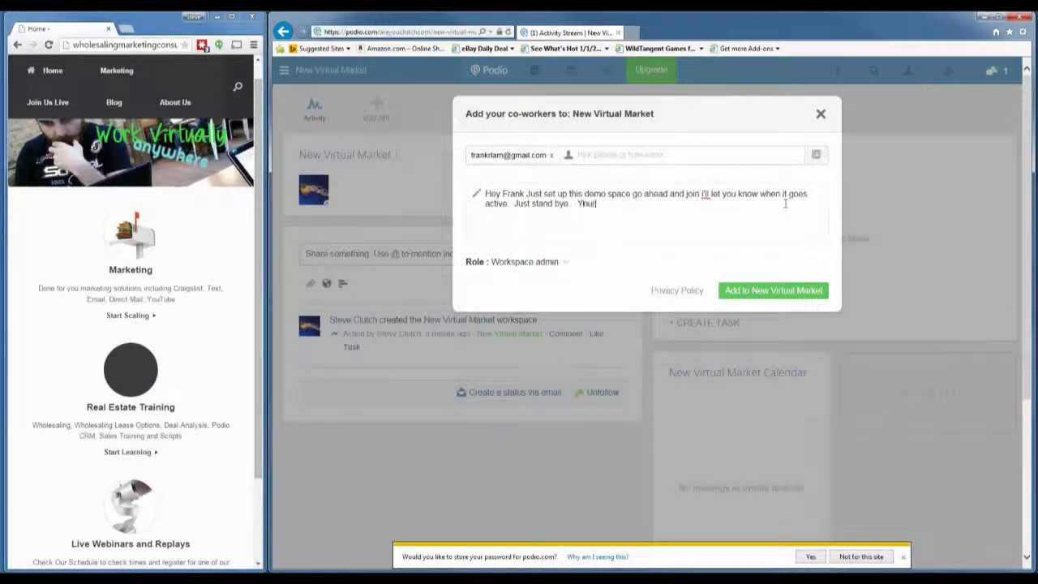
{"action": "type", "text": " Awesome."}
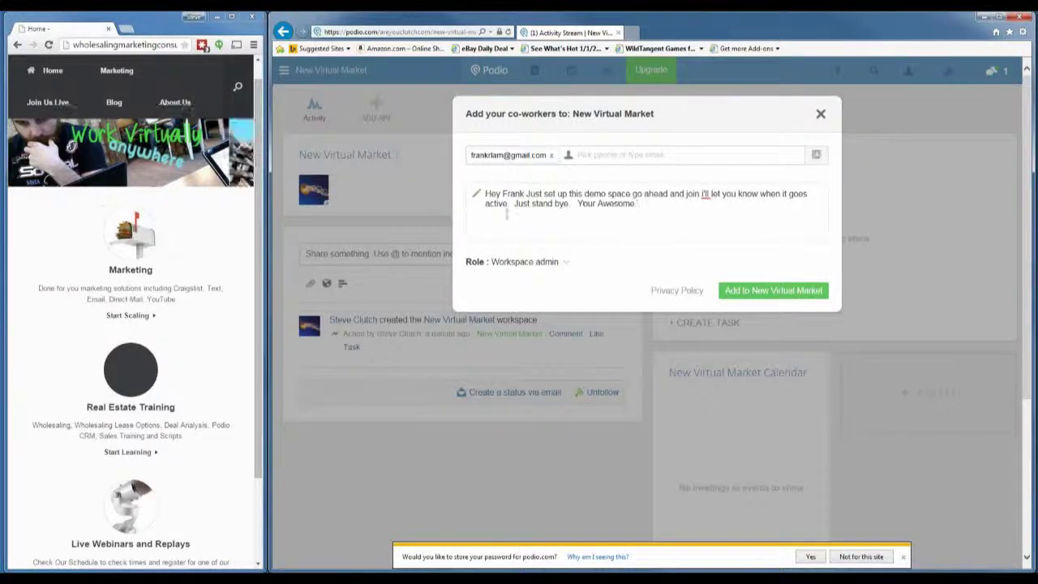
{"action": "left_click", "coordinate": [508, 266]}
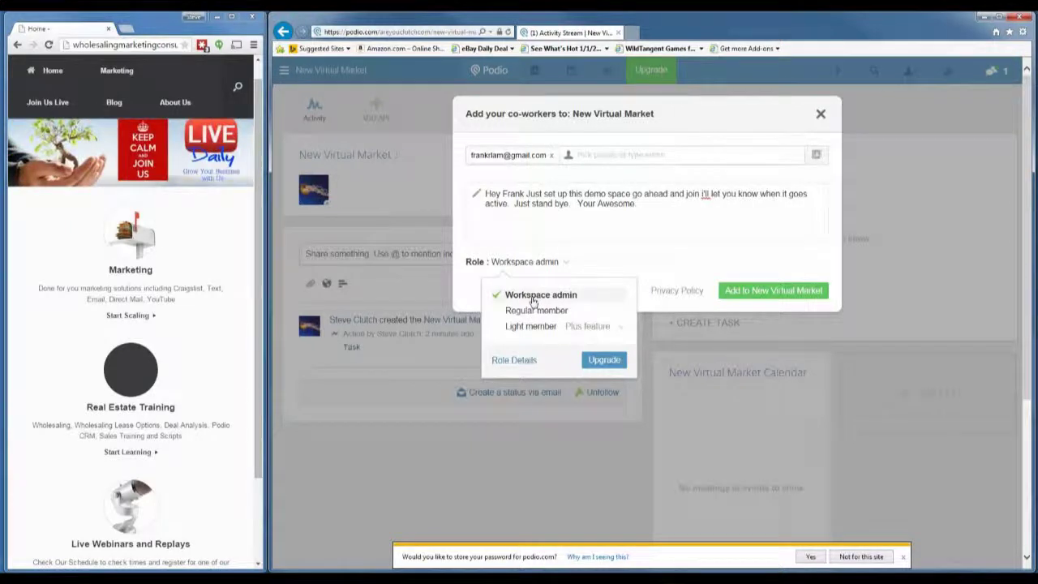
- Open the 'Member roles in workspaces' help article via Role Details
{"action": "left_click", "coordinate": [514, 362]}
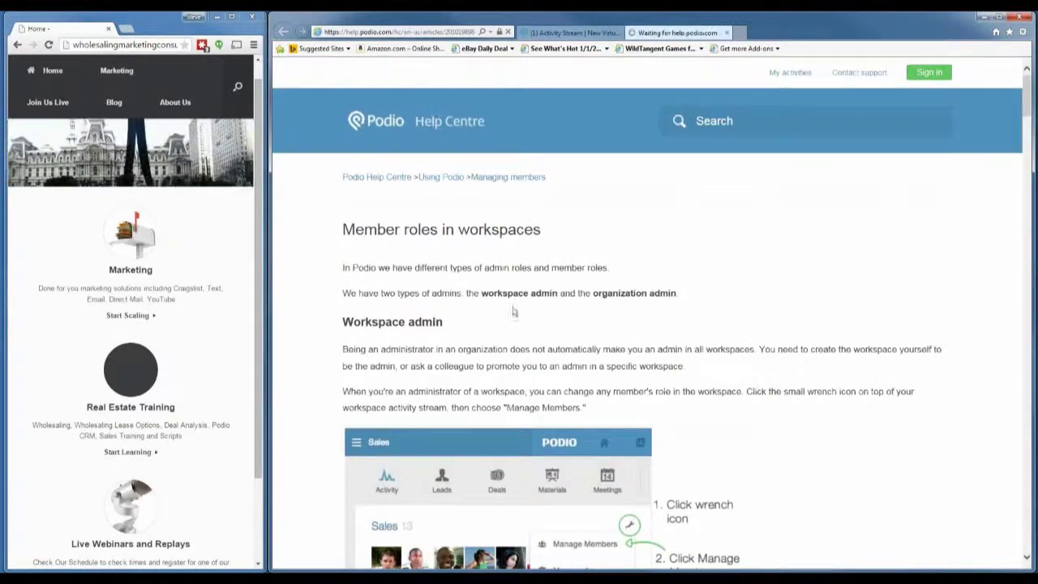
- Scroll to the role permissions table and highlight 'items' and 'edit' in the Use all apps row
{"action": "scroll", "coordinate": [514, 313], "scroll_direction": "down", "scroll_amount": 3}
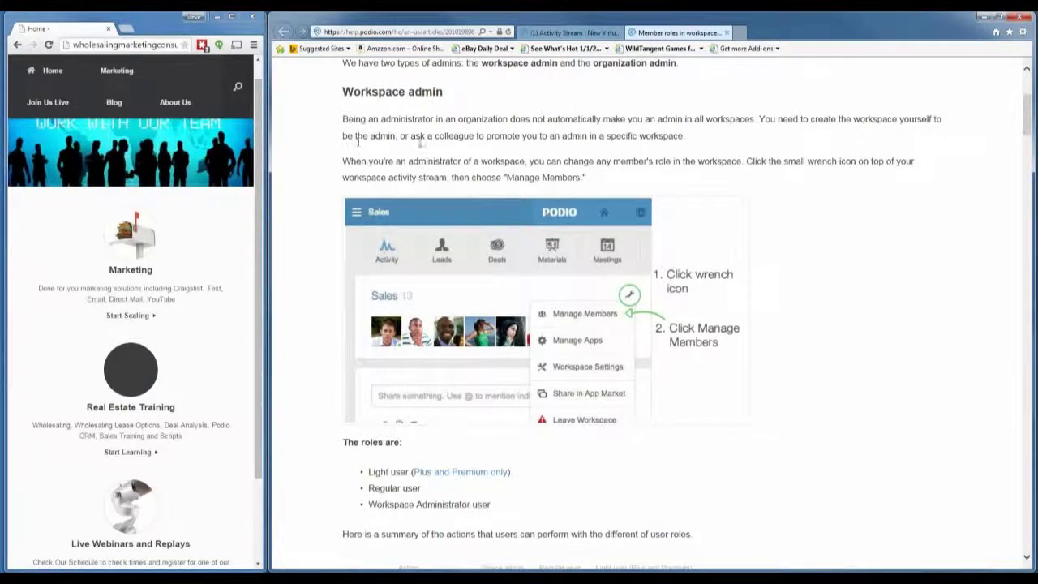
{"action": "scroll", "coordinate": [480, 185], "scroll_direction": "down", "scroll_amount": 2}
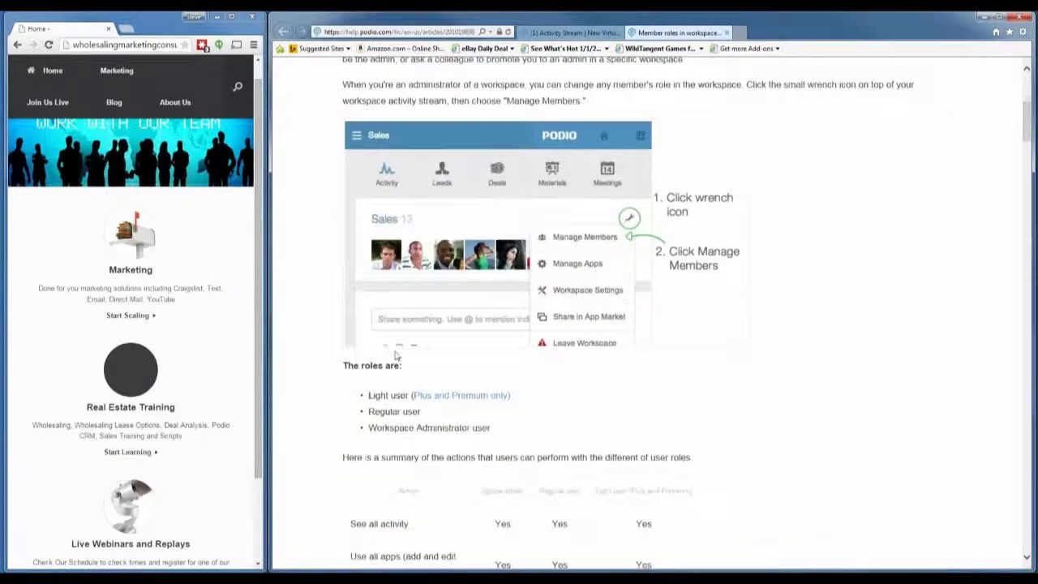
{"action": "scroll", "coordinate": [324, 361], "scroll_direction": "down", "scroll_amount": 4}
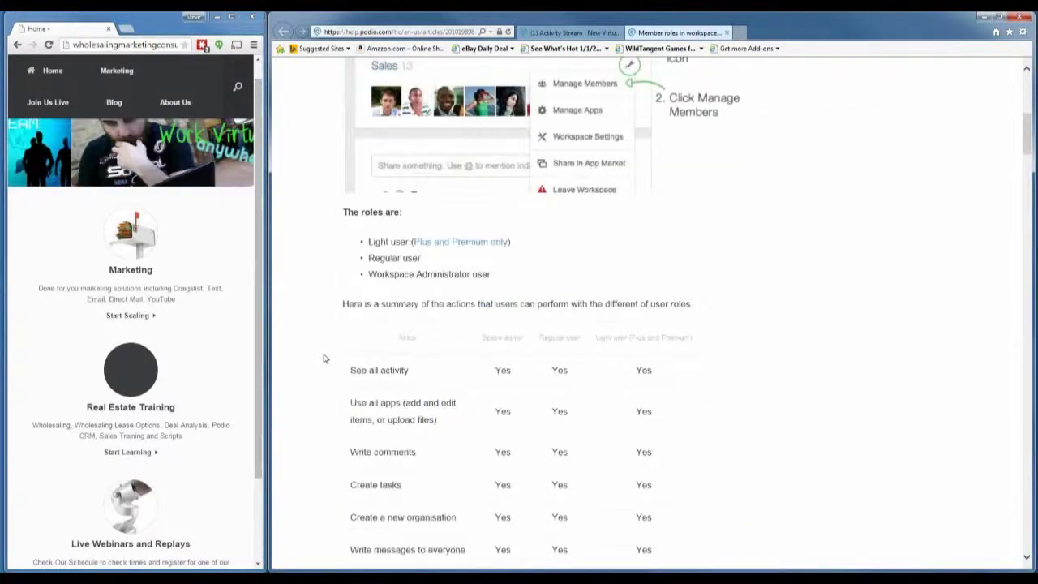
{"action": "scroll", "coordinate": [324, 357], "scroll_direction": "down", "scroll_amount": 6}
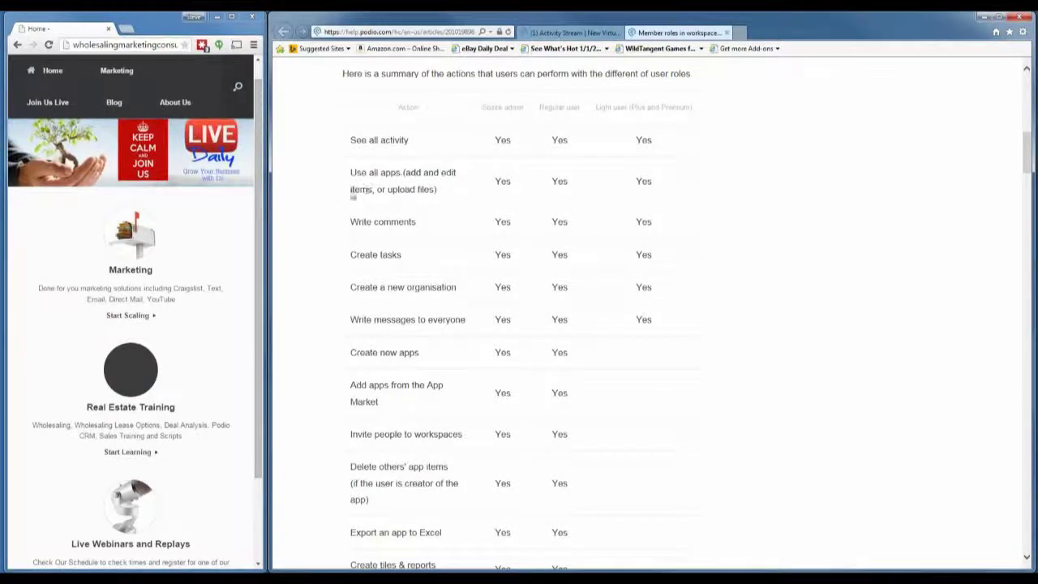
{"action": "left_click_drag", "start_coordinate": [349, 193], "coordinate": [372, 192]}
{"action": "double_click", "coordinate": [446, 172]}
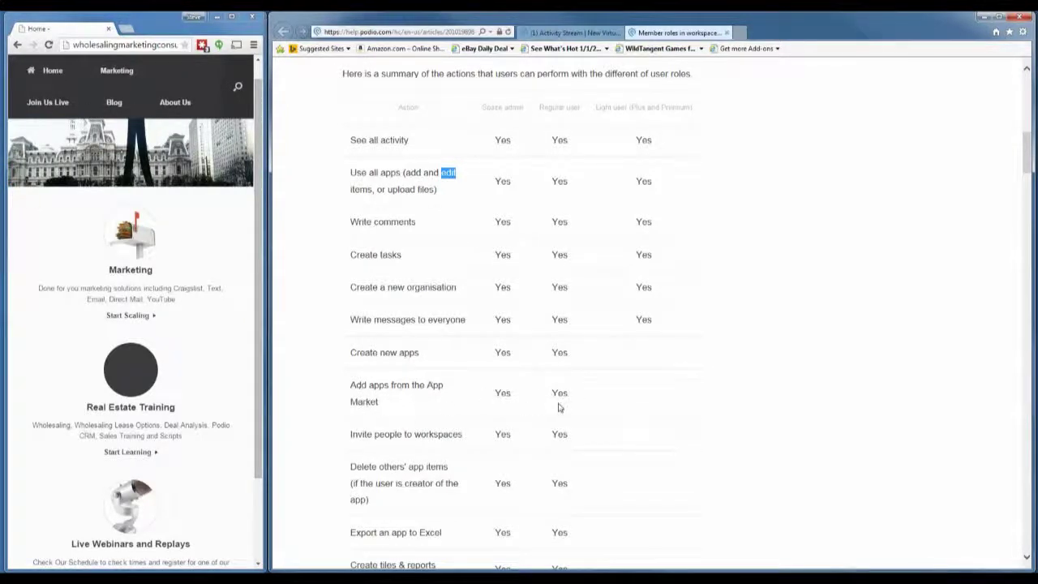
- Highlight the Invite people to workspaces, Delete others' app items and Export an app to Excel rows
{"action": "scroll", "coordinate": [552, 406], "scroll_direction": "down", "scroll_amount": 2}
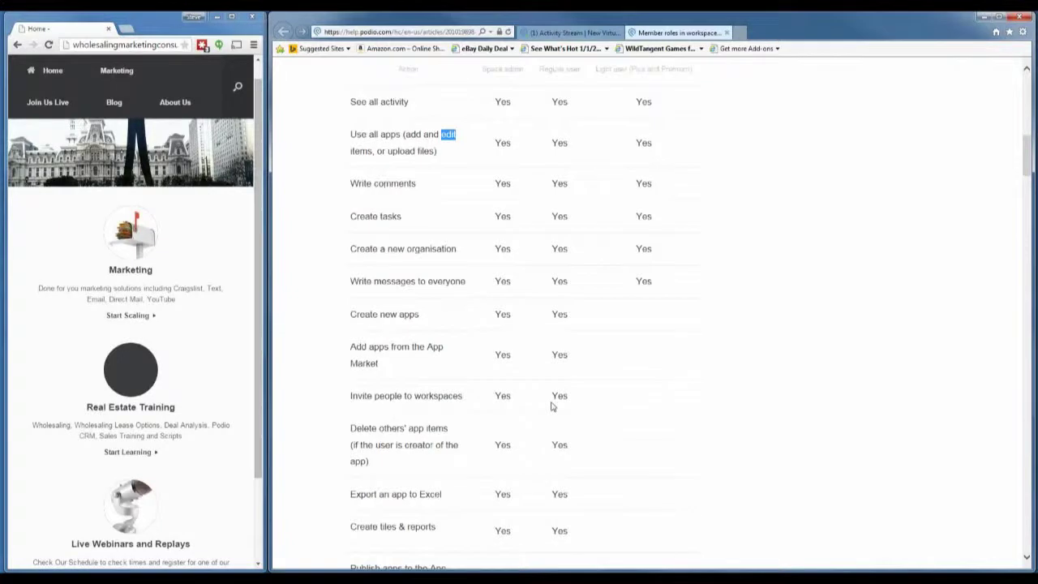
{"action": "left_click_drag", "start_coordinate": [404, 357], "coordinate": [460, 362]}
{"action": "left_click", "coordinate": [428, 363]}
{"action": "left_click_drag", "start_coordinate": [350, 357], "coordinate": [460, 360]}
{"action": "left_click", "coordinate": [354, 363]}
{"action": "left_click_drag", "start_coordinate": [351, 357], "coordinate": [461, 359]}
{"action": "left_click", "coordinate": [359, 360]}
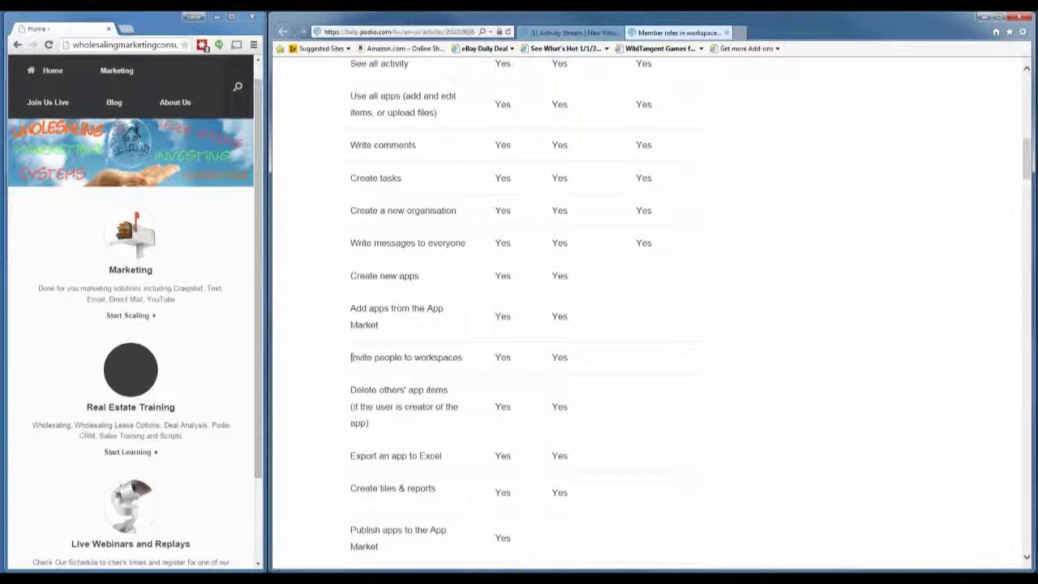
{"action": "left_click_drag", "start_coordinate": [350, 358], "coordinate": [460, 359]}
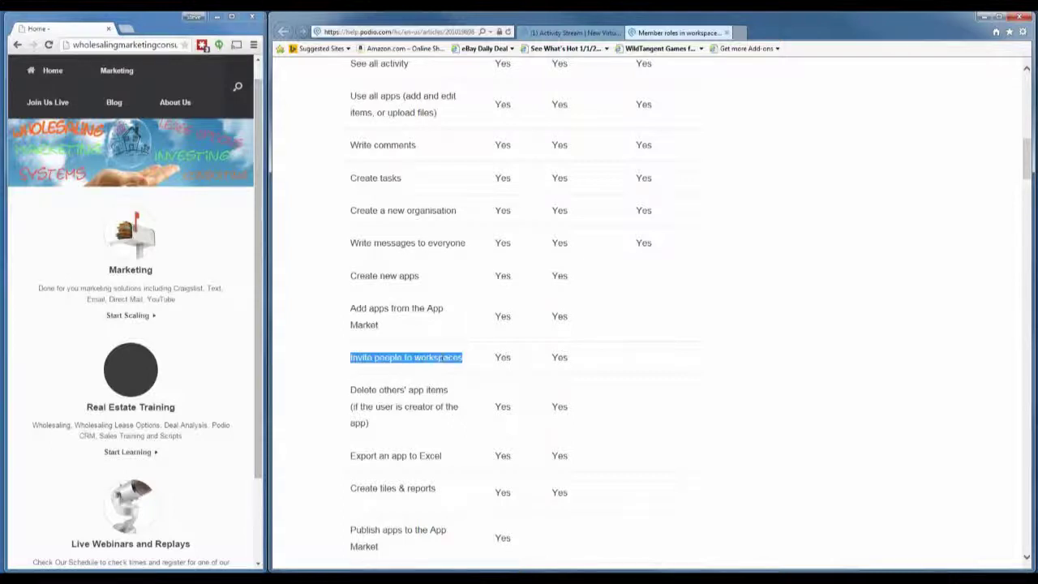
{"action": "left_click", "coordinate": [344, 360]}
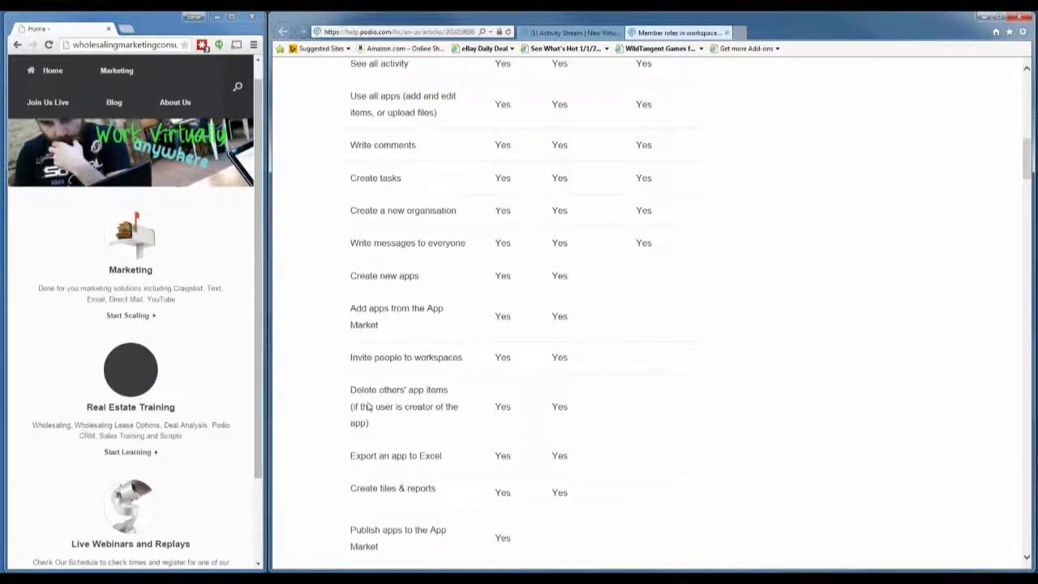
{"action": "left_click_drag", "start_coordinate": [350, 389], "coordinate": [440, 422]}
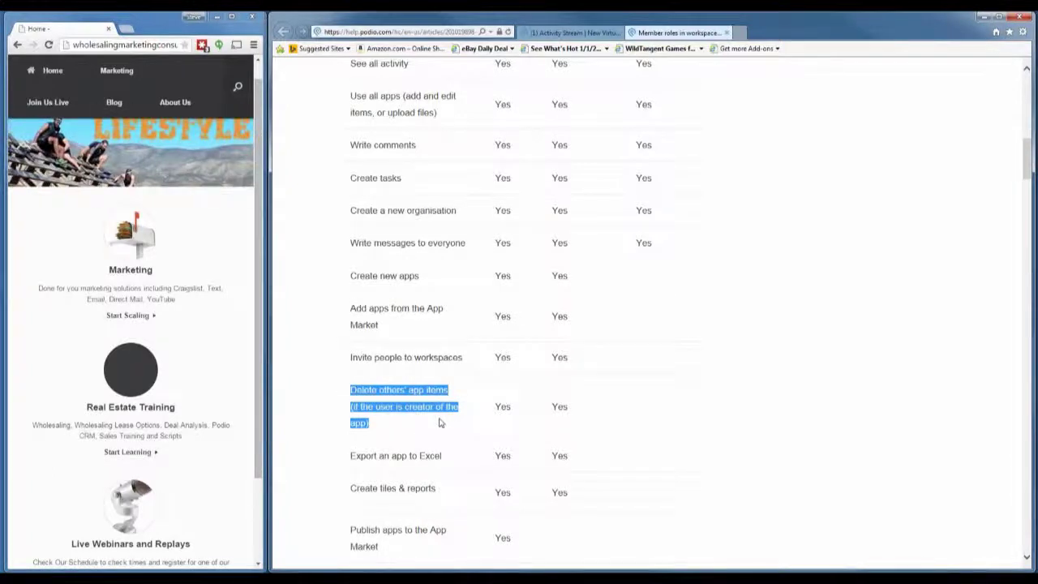
{"action": "left_click_drag", "start_coordinate": [351, 457], "coordinate": [430, 461]}
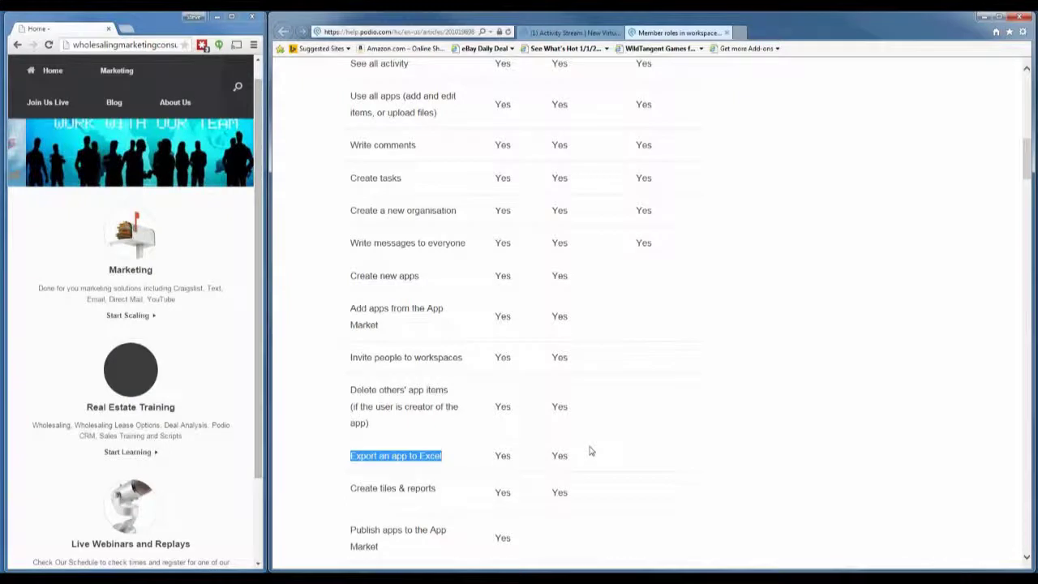
{"action": "scroll", "coordinate": [582, 438], "scroll_direction": "down", "scroll_amount": 1}
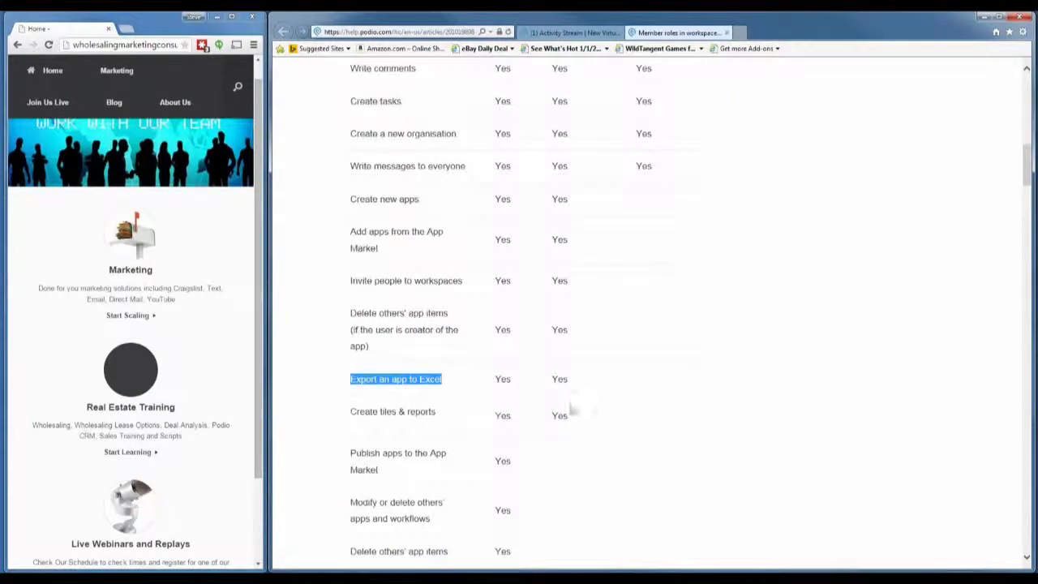
{"action": "scroll", "coordinate": [498, 406], "scroll_direction": "down", "scroll_amount": 1}
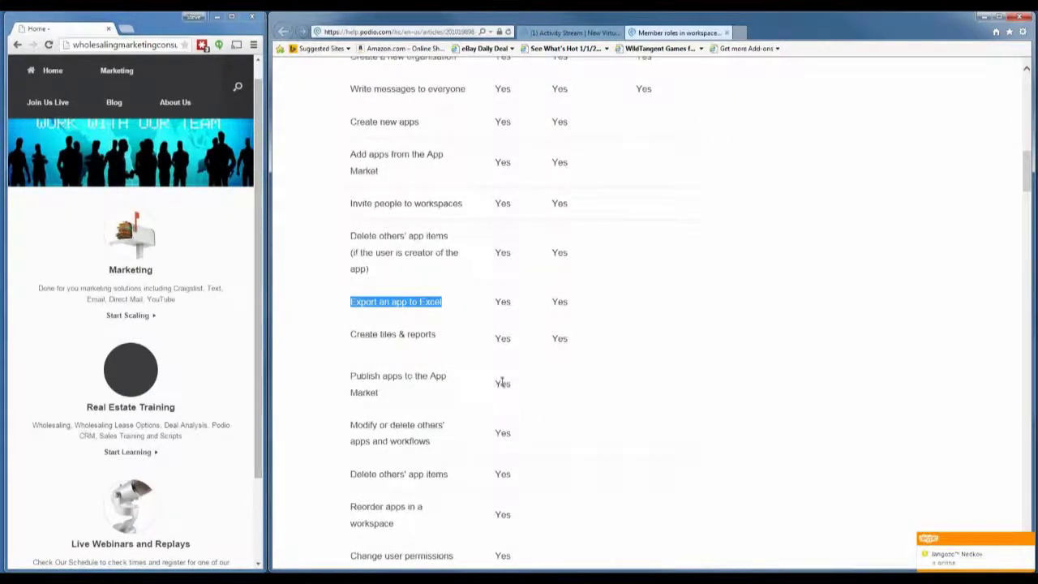
{"action": "scroll", "coordinate": [543, 384], "scroll_direction": "down", "scroll_amount": 2}
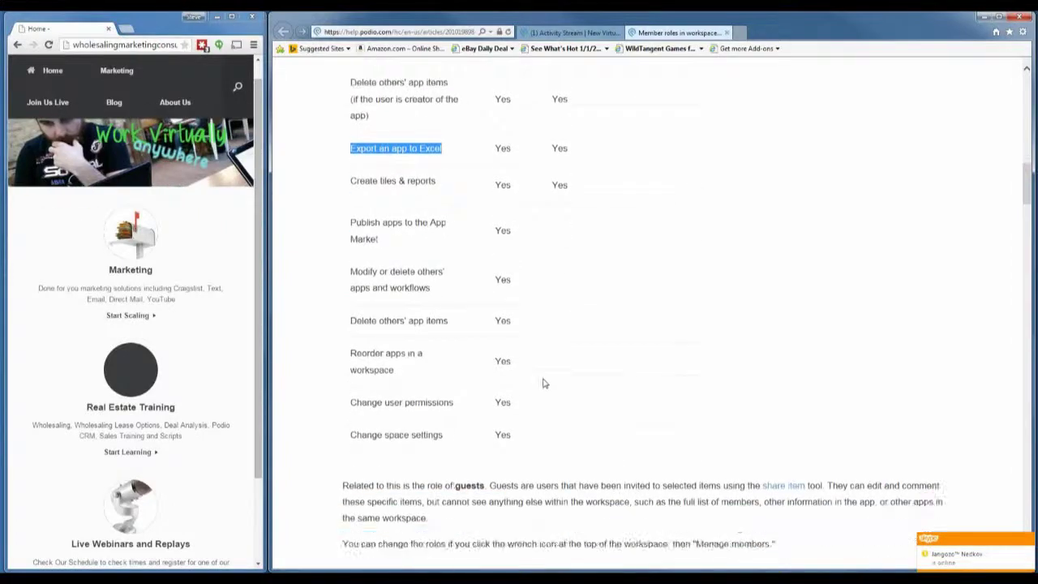
{"action": "scroll", "coordinate": [544, 383], "scroll_direction": "down", "scroll_amount": 1}
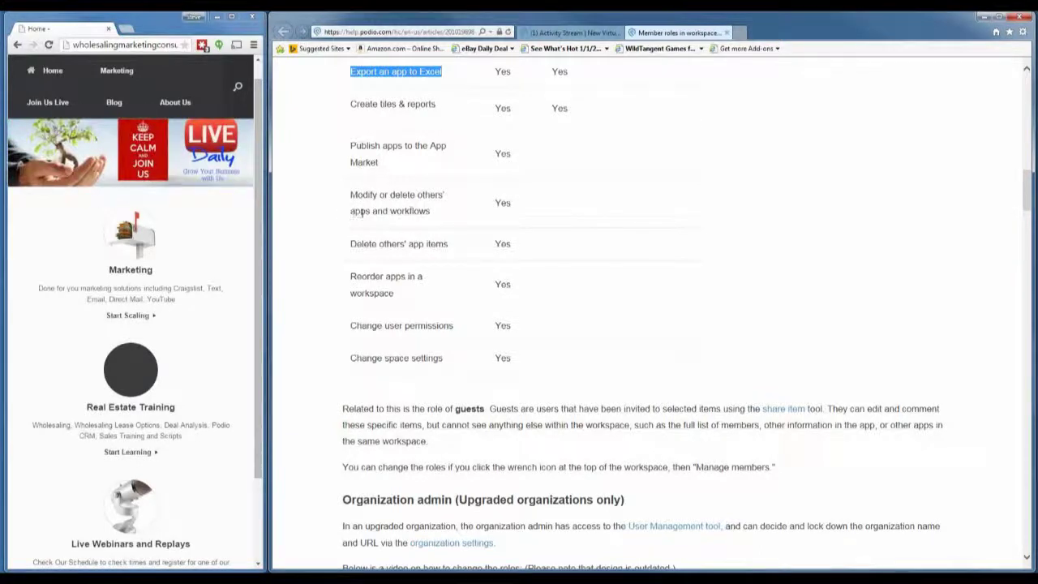
{"action": "mouse_move", "coordinate": [390, 213]}
{"action": "left_mouse_down"}
{"action": "mouse_move", "coordinate": [430, 212]}
{"action": "mouse_move", "coordinate": [390, 214]}
{"action": "left_mouse_up"}
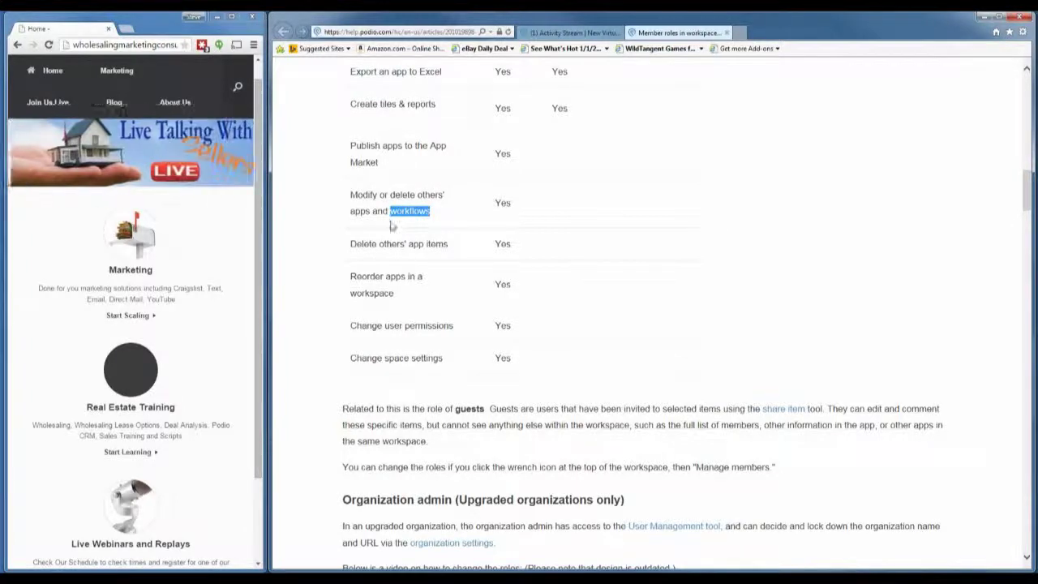
{"action": "left_click", "coordinate": [341, 258]}
{"action": "left_click_drag", "start_coordinate": [348, 246], "coordinate": [444, 253]}
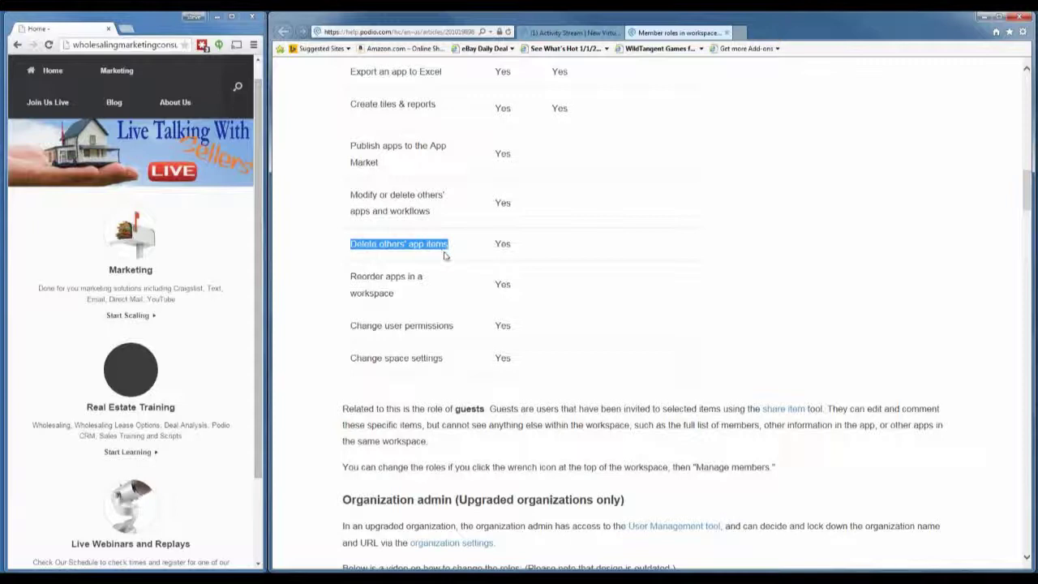
{"action": "left_click", "coordinate": [440, 258]}
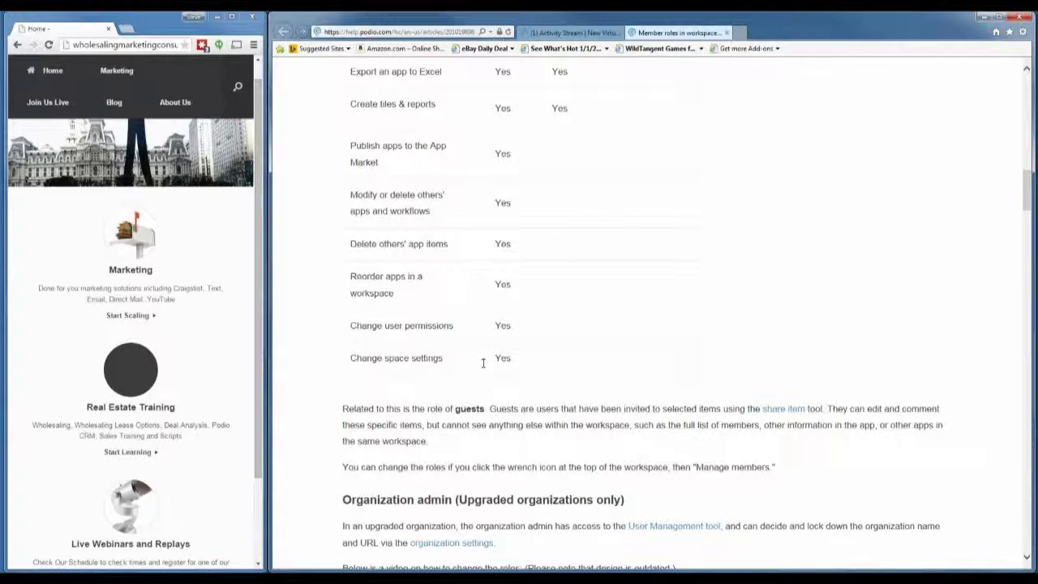
{"action": "scroll", "coordinate": [480, 343], "scroll_direction": "up", "scroll_amount": 2}
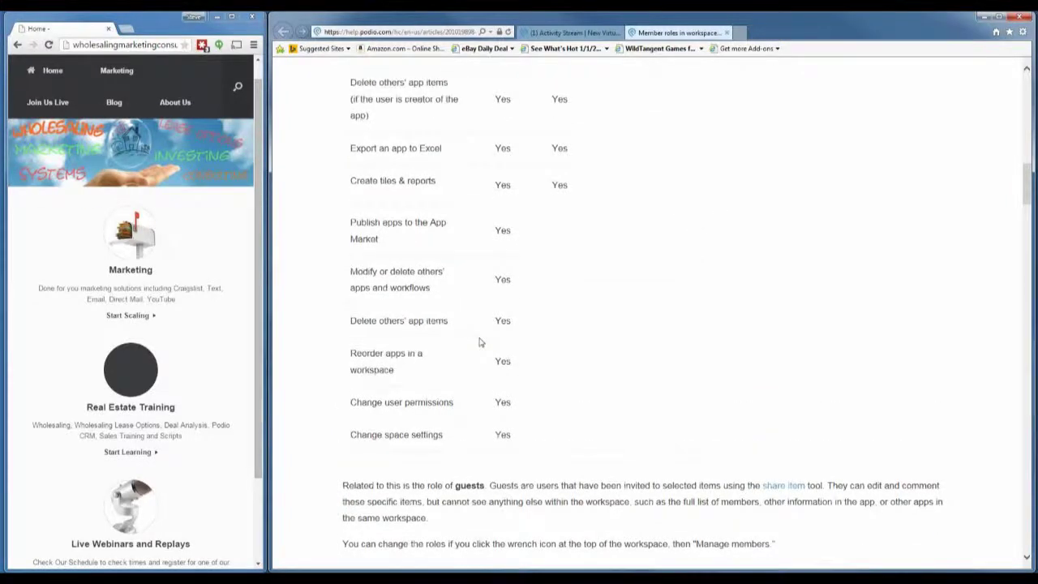
{"action": "scroll", "coordinate": [479, 343], "scroll_direction": "up", "scroll_amount": 4}
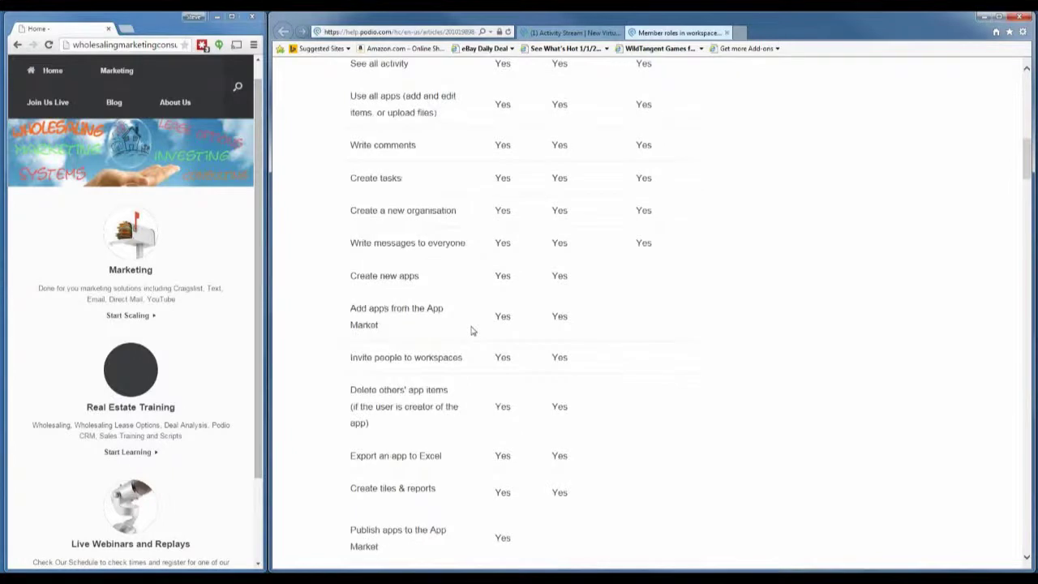
{"action": "scroll", "coordinate": [473, 331], "scroll_direction": "up", "scroll_amount": 1}
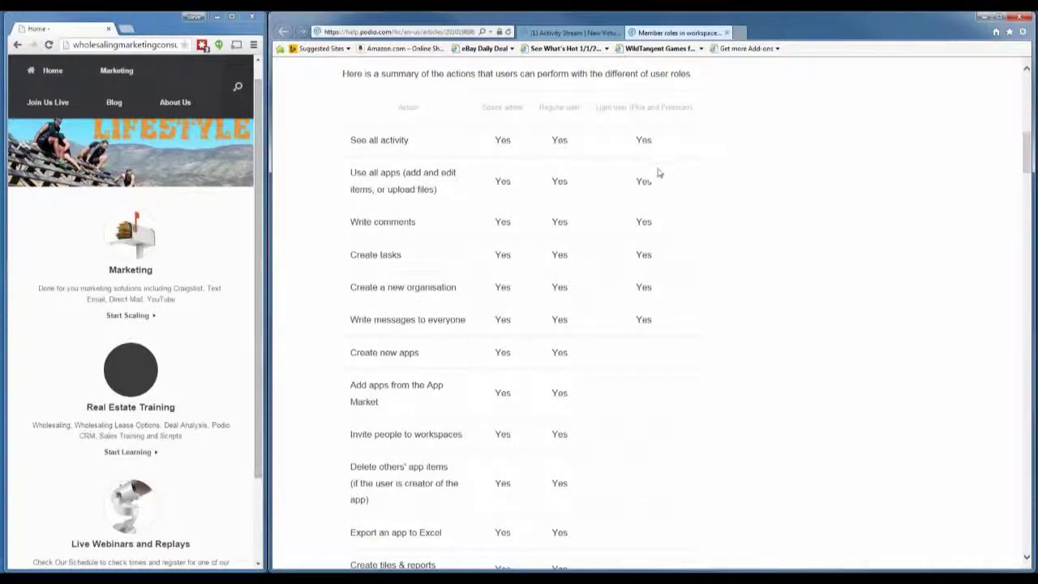
{"action": "scroll", "coordinate": [580, 287], "scroll_direction": "down", "scroll_amount": 6}
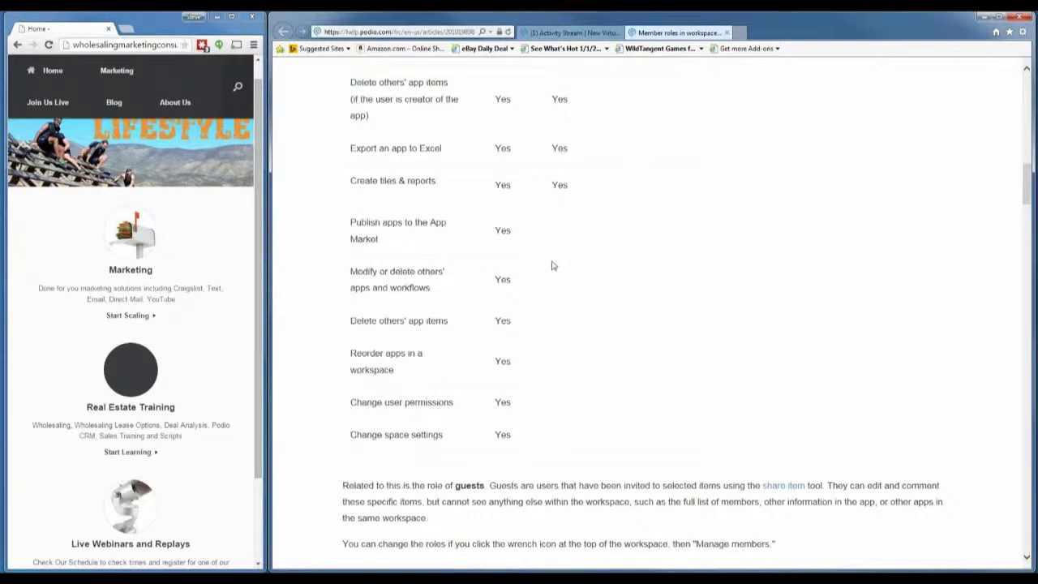
{"action": "scroll", "coordinate": [551, 265], "scroll_direction": "down", "scroll_amount": 1}
{"action": "scroll", "coordinate": [552, 266], "scroll_direction": "down", "scroll_amount": 3}
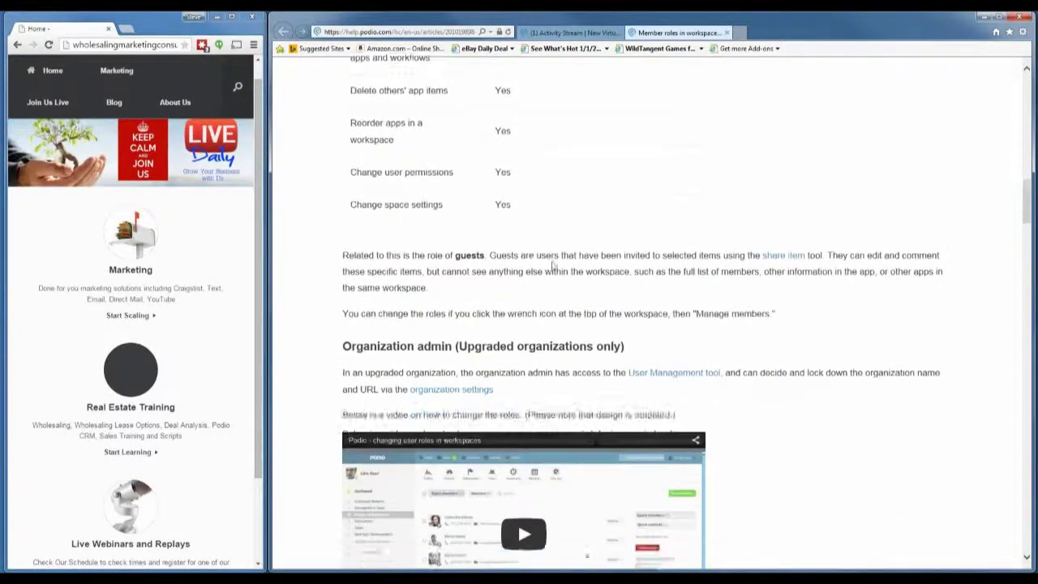
{"action": "scroll", "coordinate": [552, 266], "scroll_direction": "up", "scroll_amount": 10}
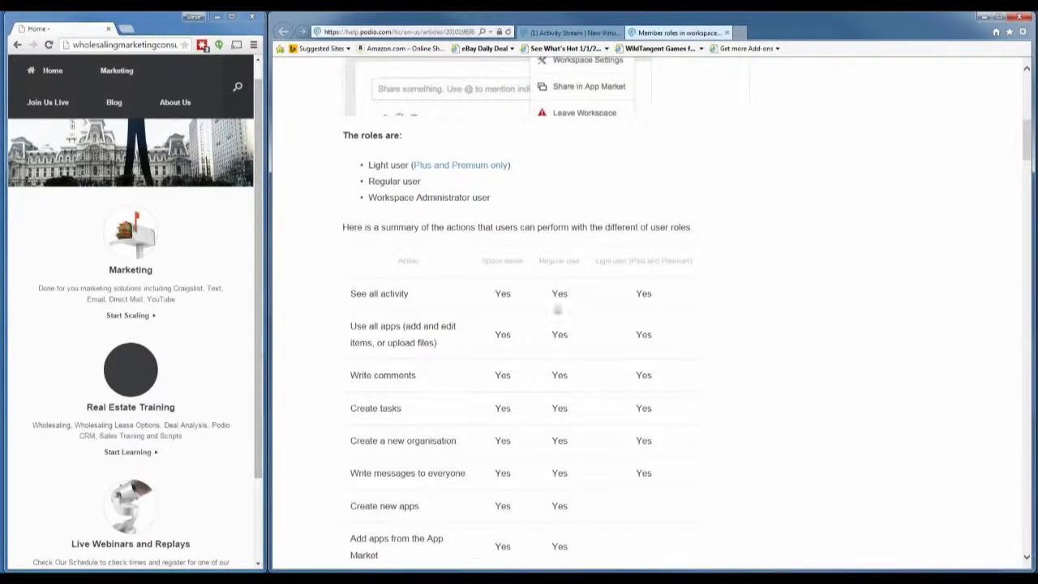
{"action": "scroll", "coordinate": [557, 308], "scroll_direction": "up", "scroll_amount": 10}
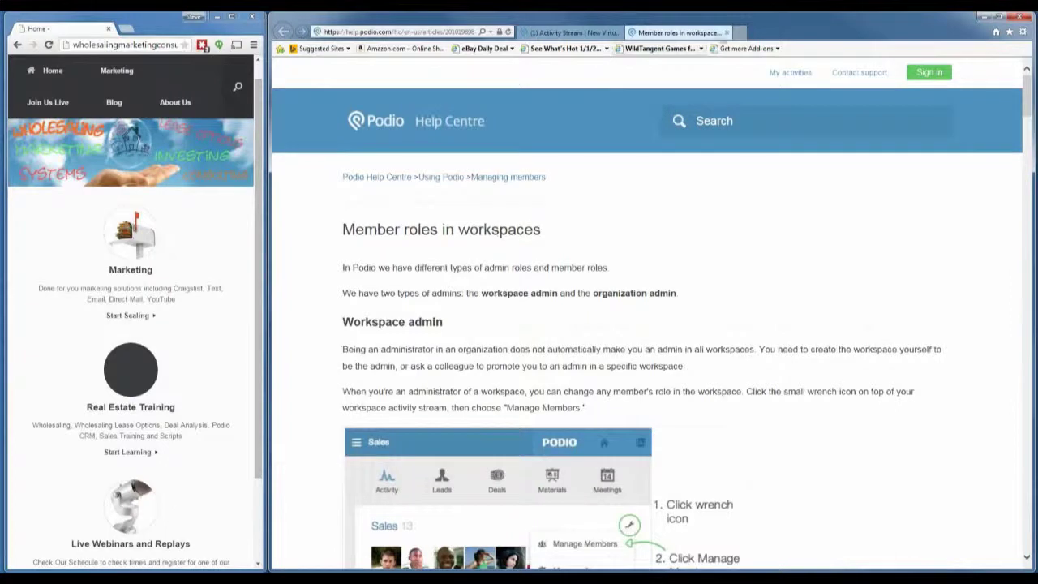
- Close the help article and add the invited co-worker to New Virtual Market with the Workspace admin role
{"action": "left_click", "coordinate": [726, 33]}
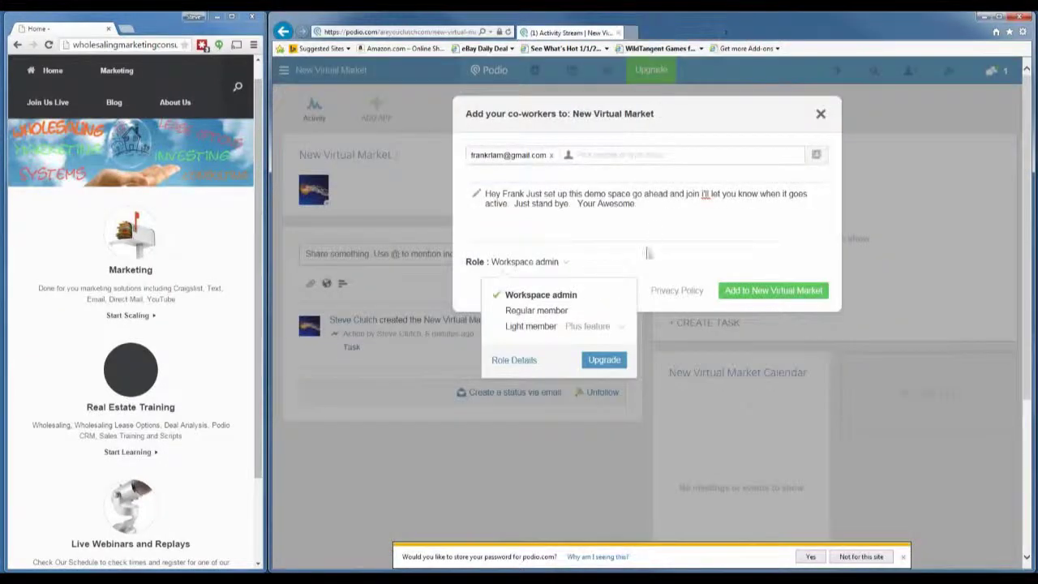
{"action": "left_click", "coordinate": [513, 297]}
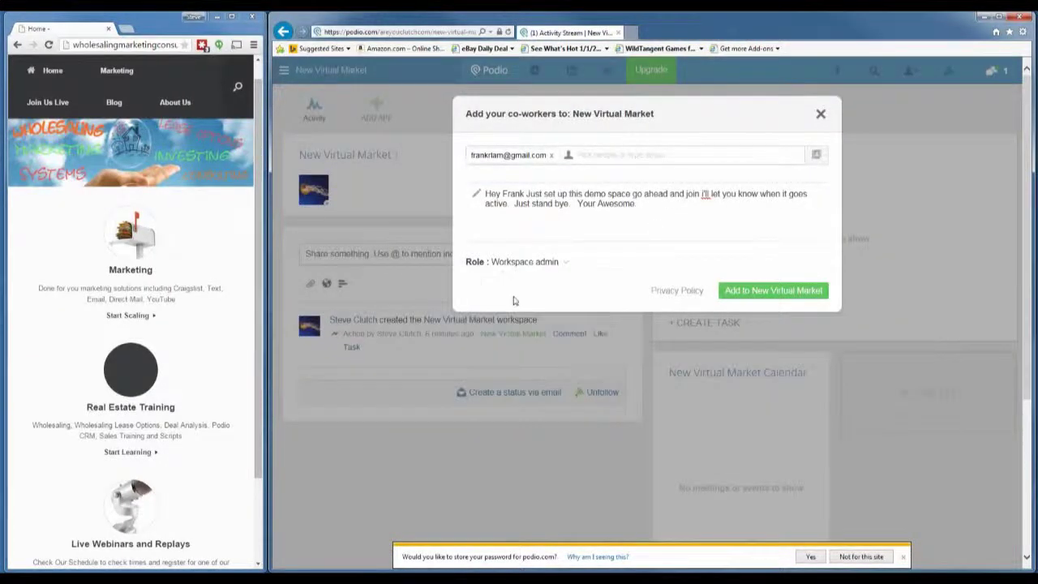
{"action": "left_click", "coordinate": [543, 265]}
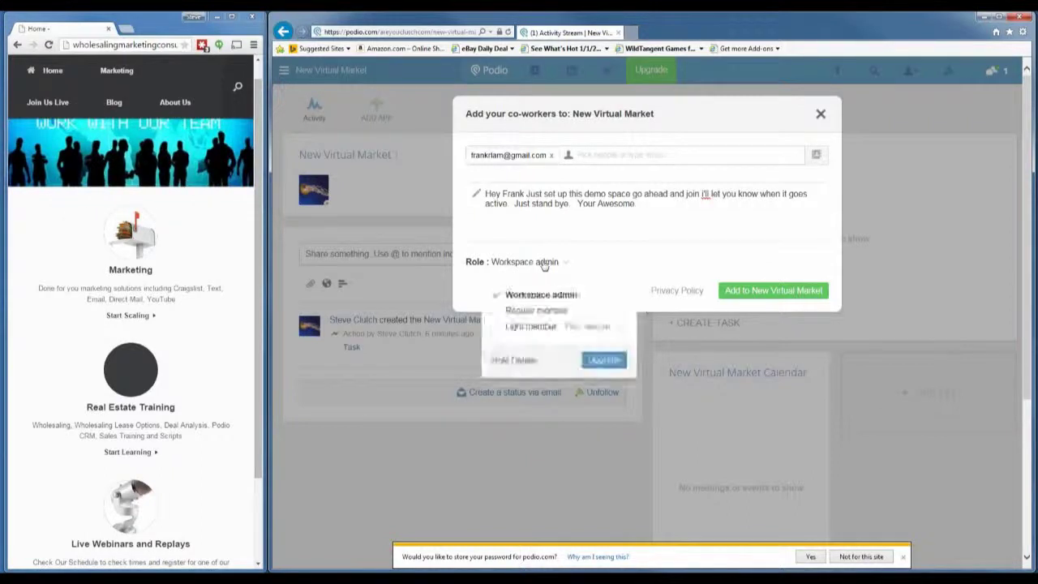
{"action": "left_click", "coordinate": [607, 261]}
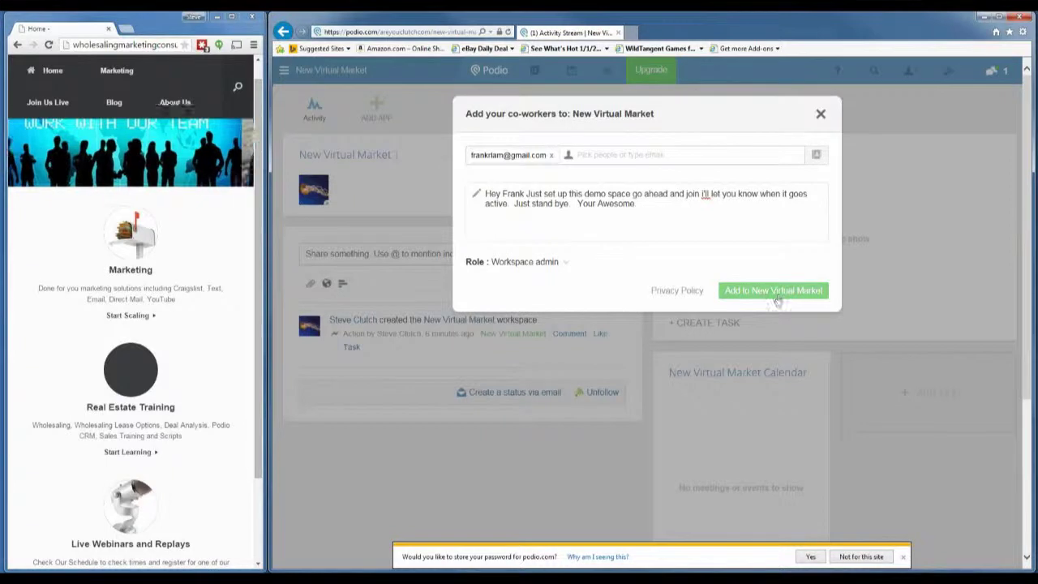
{"action": "left_click", "coordinate": [740, 289]}
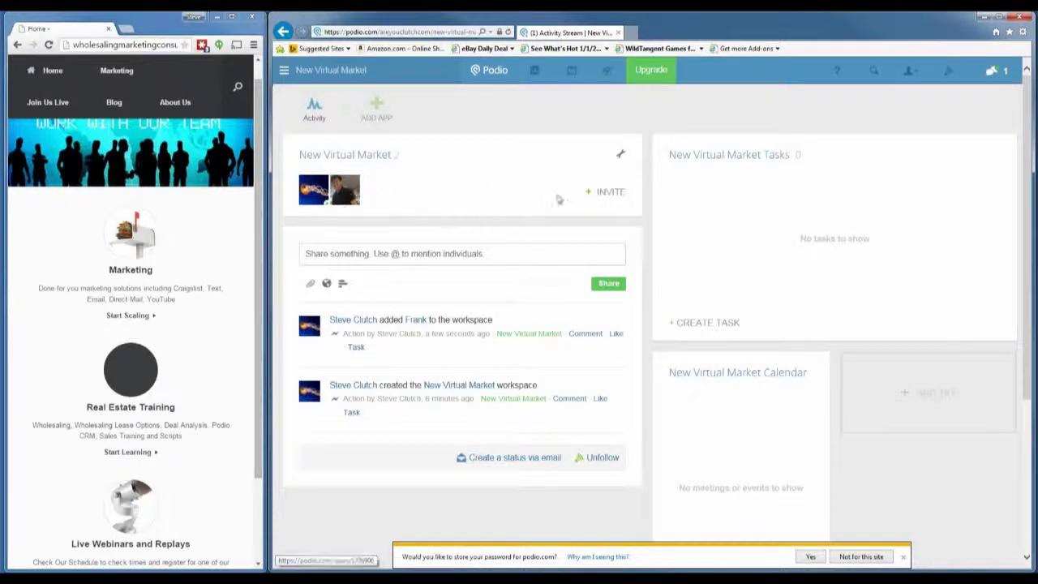
- Dismiss the invite co-workers form unused and bring up the workspace's wrench options menu
{"action": "left_click", "coordinate": [601, 197]}
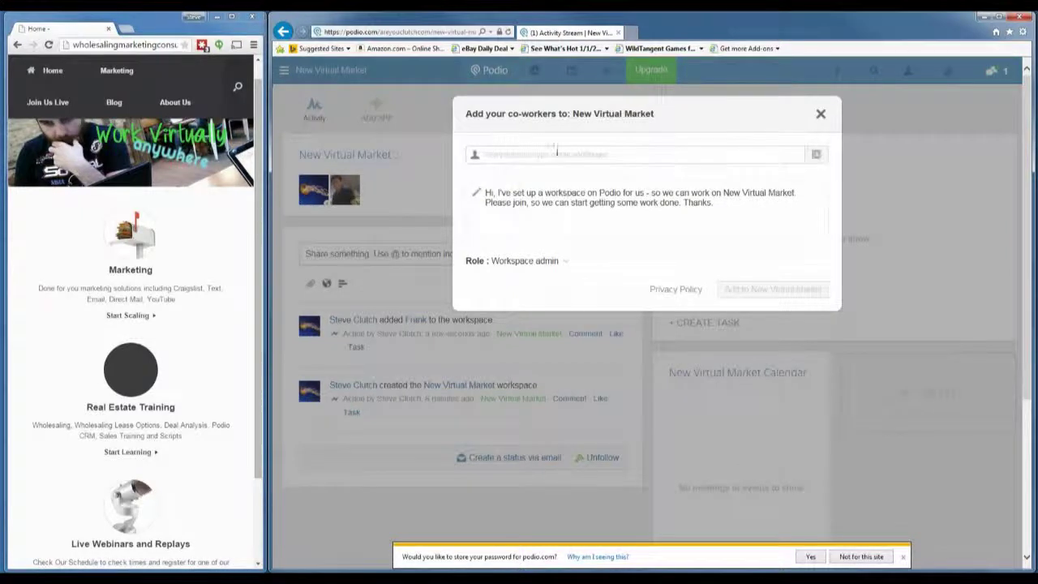
{"action": "left_click", "coordinate": [820, 115]}
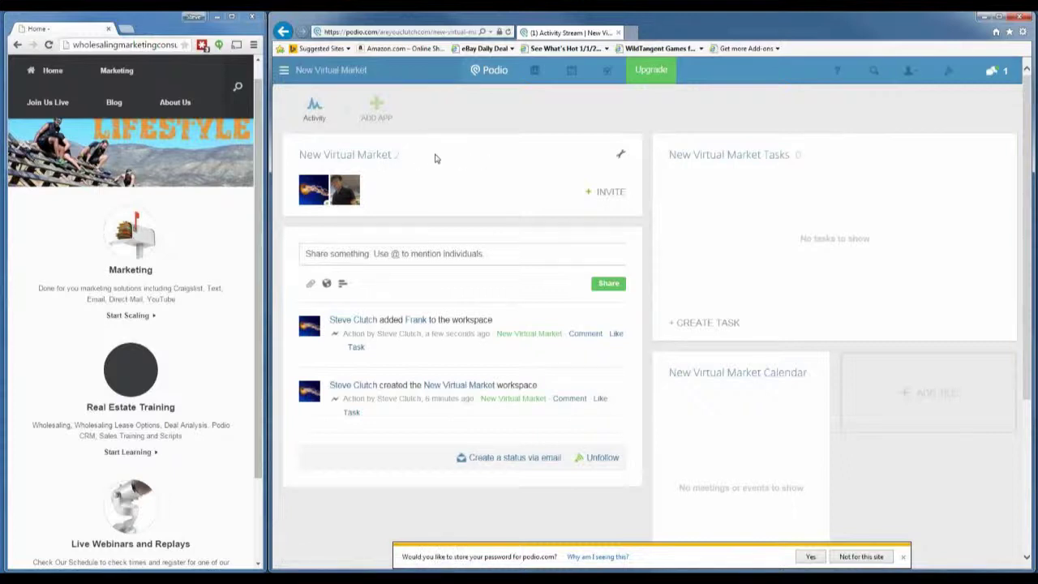
{"action": "left_click", "coordinate": [620, 157]}
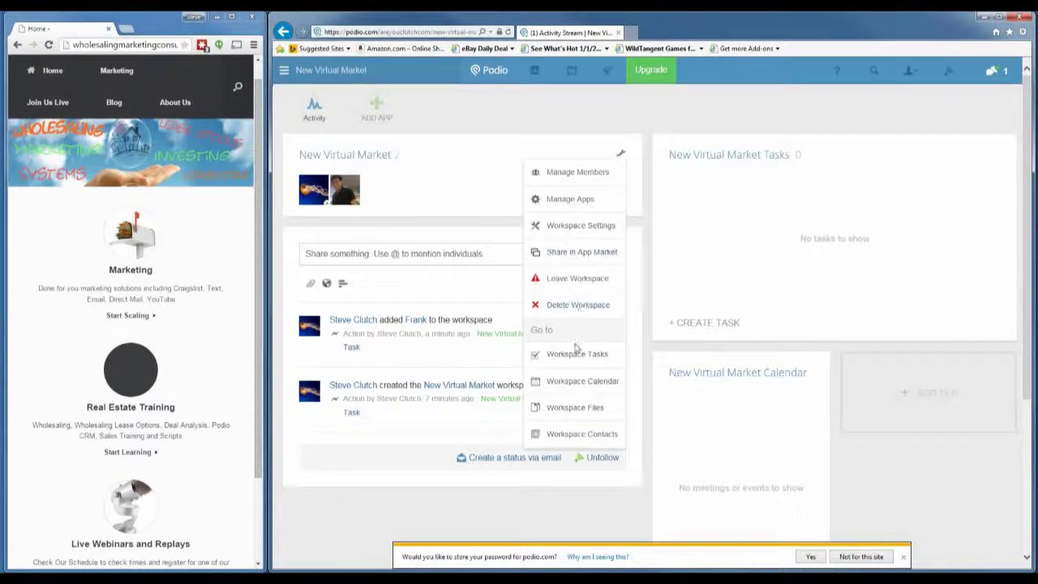
- Review the name, description and web address in Workspace Settings, then save them unchanged as private and invite-only
{"action": "left_click", "coordinate": [566, 228]}
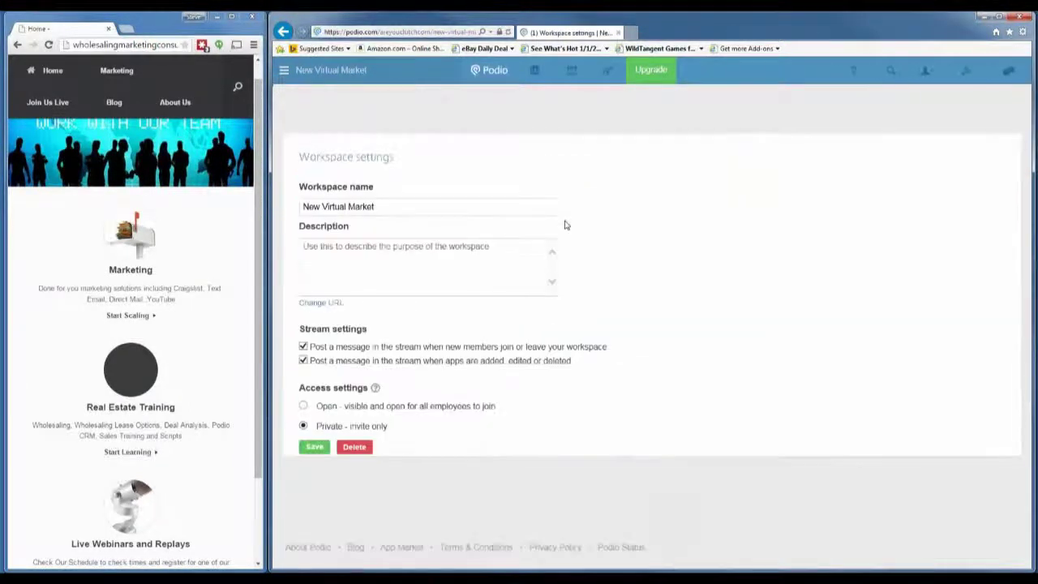
{"action": "triple_click", "coordinate": [410, 206]}
{"action": "left_click", "coordinate": [413, 205]}
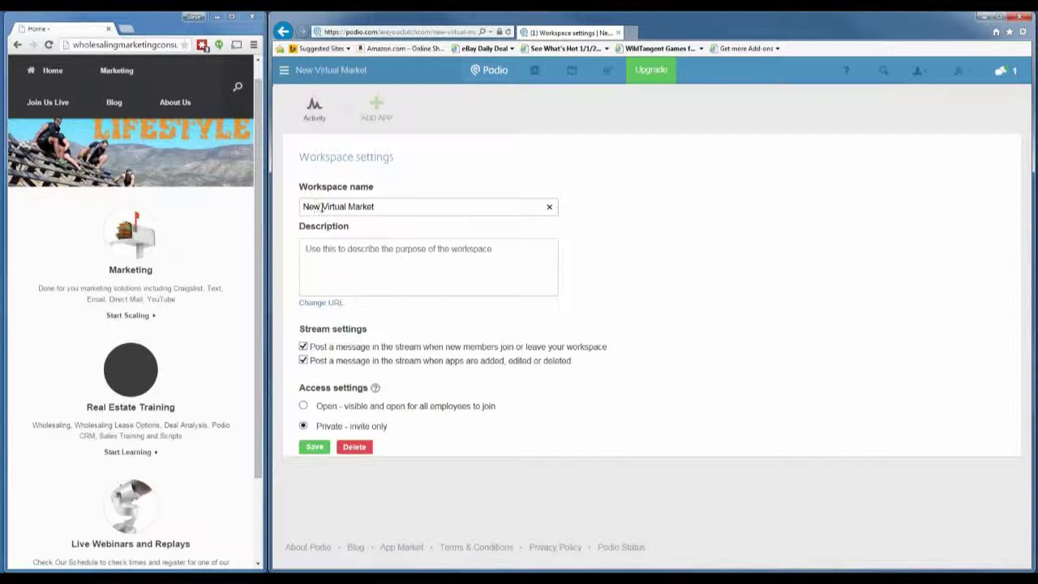
{"action": "left_click", "coordinate": [338, 250]}
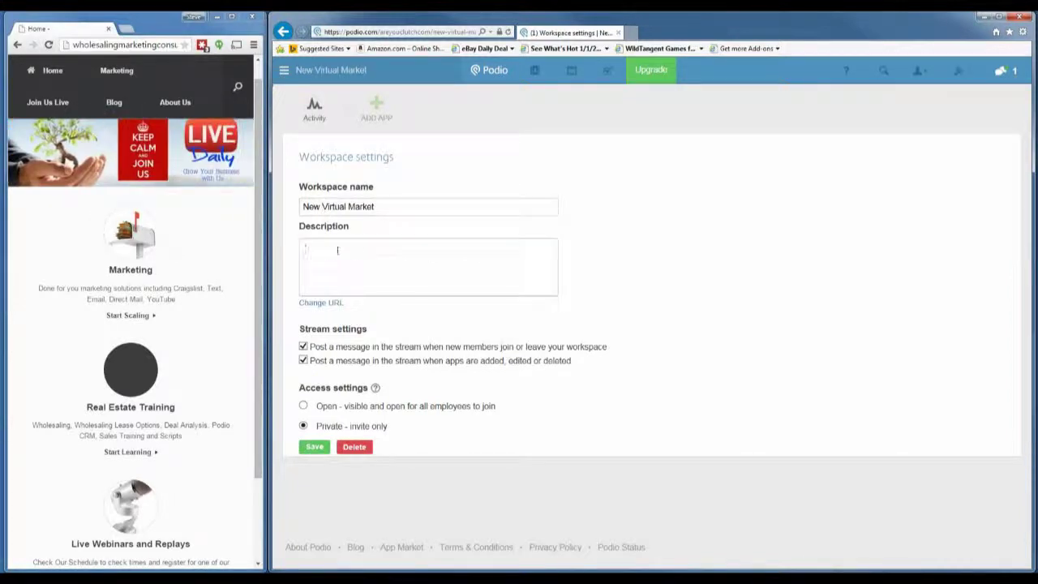
{"action": "left_click", "coordinate": [325, 302]}
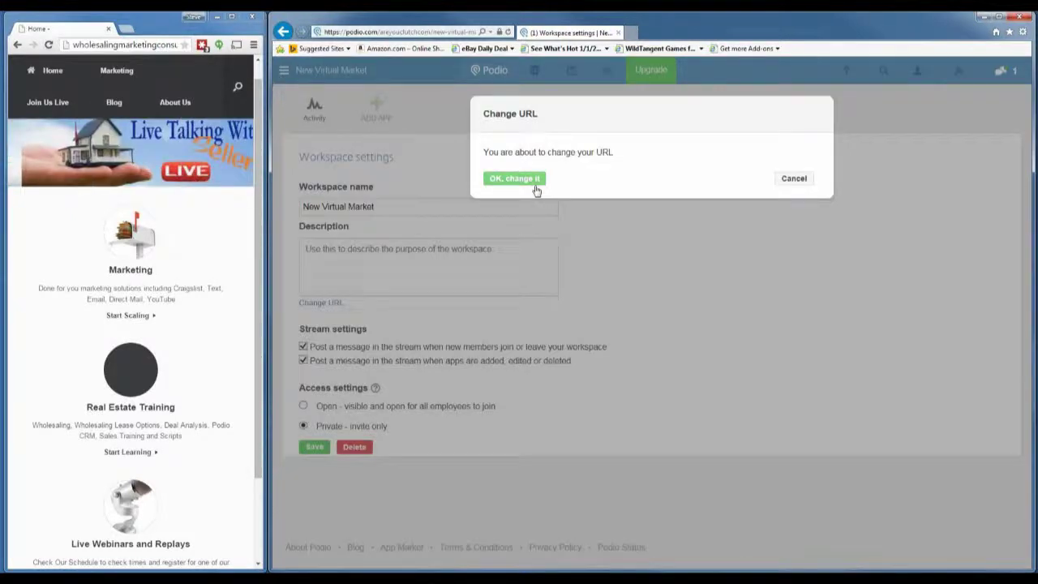
{"action": "left_click", "coordinate": [793, 179]}
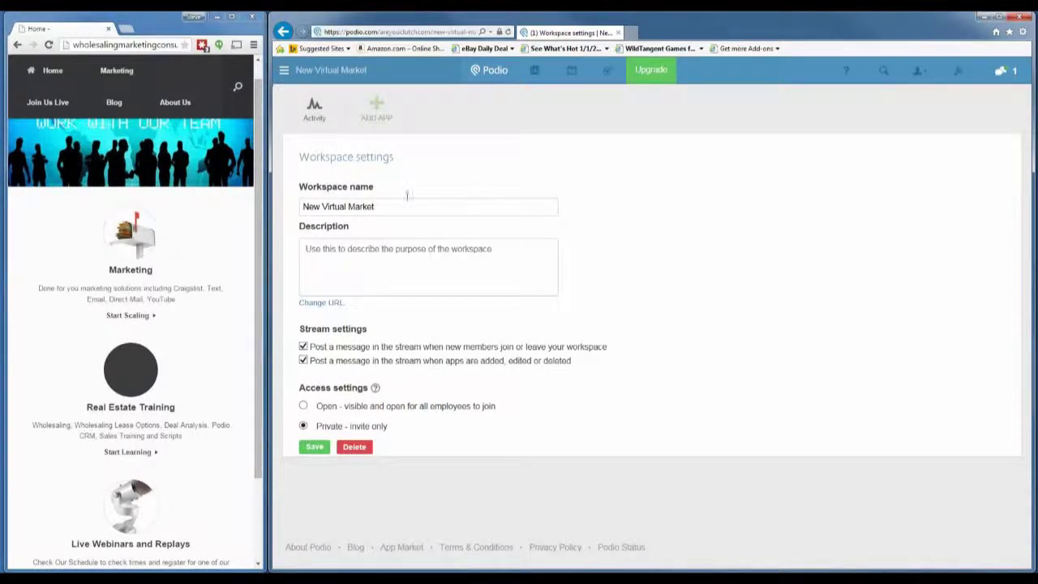
{"action": "left_click", "coordinate": [319, 452]}
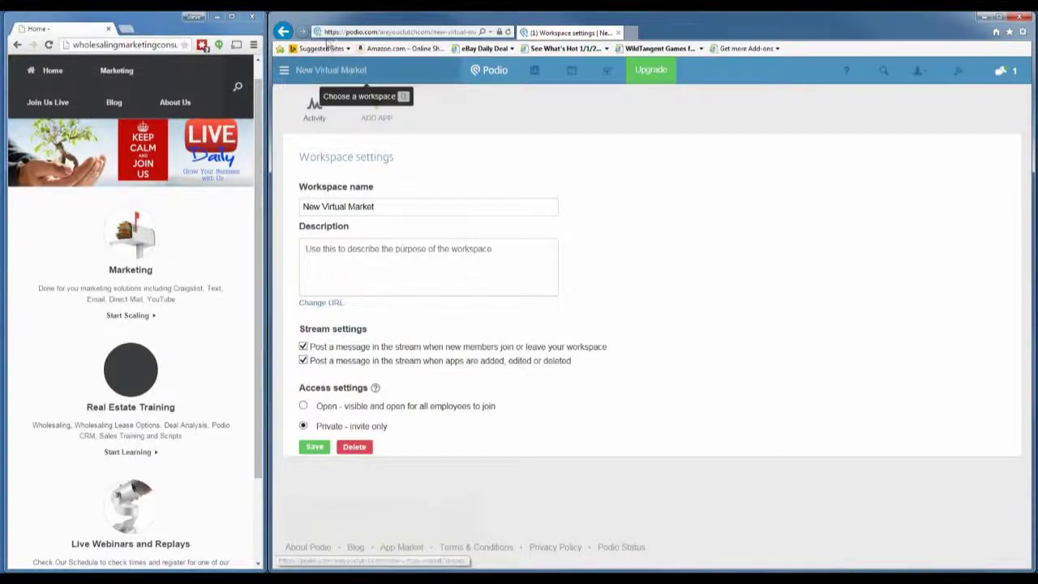
- Switch to the New Virtual Market workspace and highlight the stream entry showing the co-worker's addition
{"action": "left_click", "coordinate": [285, 71]}
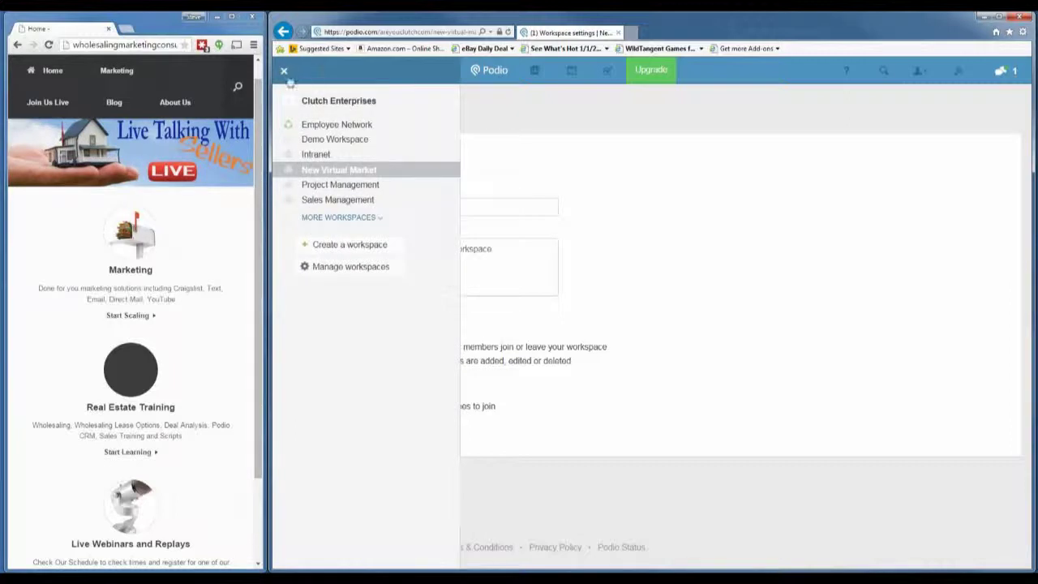
{"action": "left_click", "coordinate": [315, 174]}
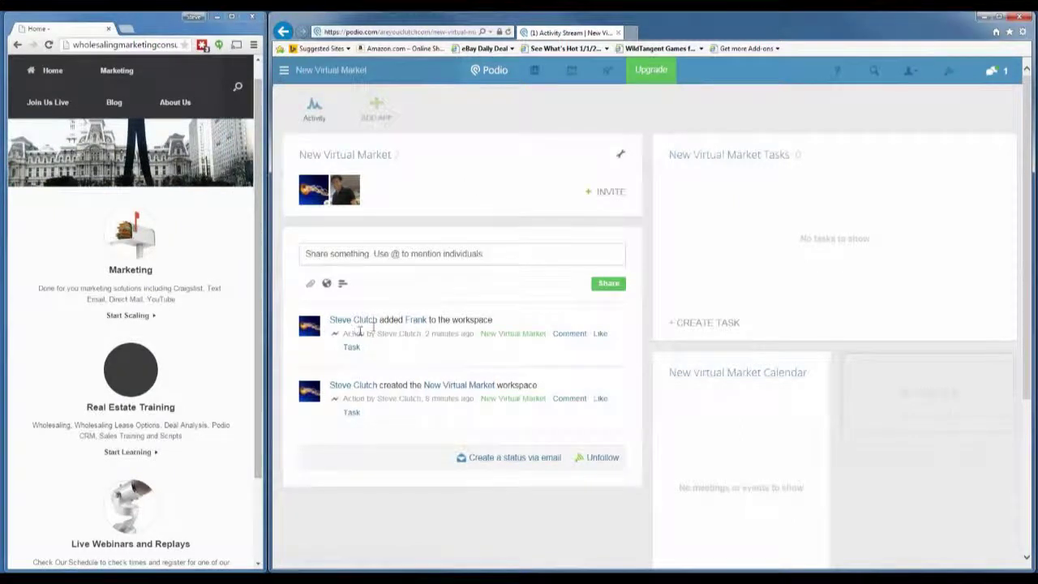
{"action": "left_click_drag", "start_coordinate": [330, 320], "coordinate": [495, 318]}
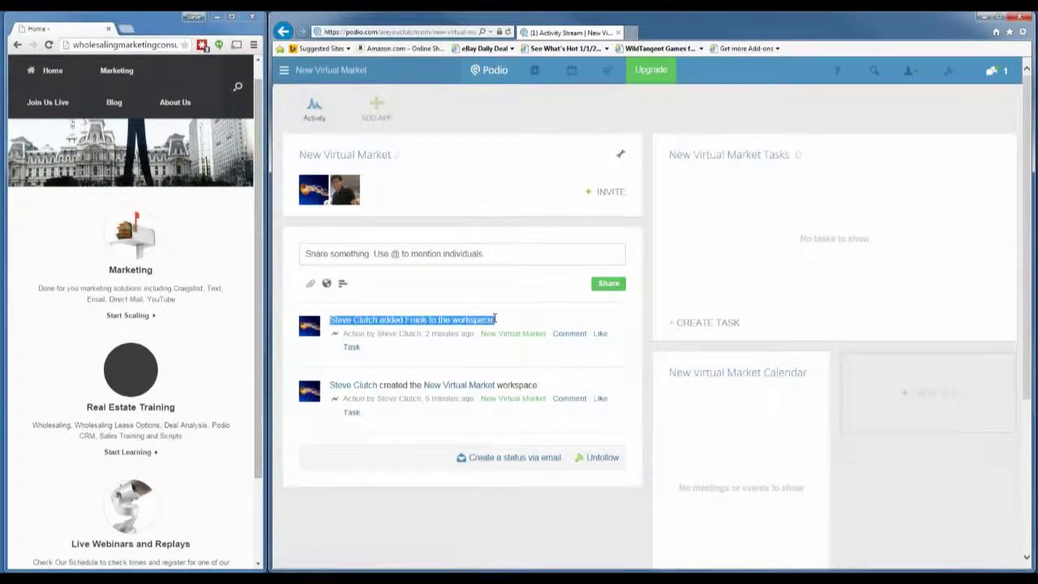